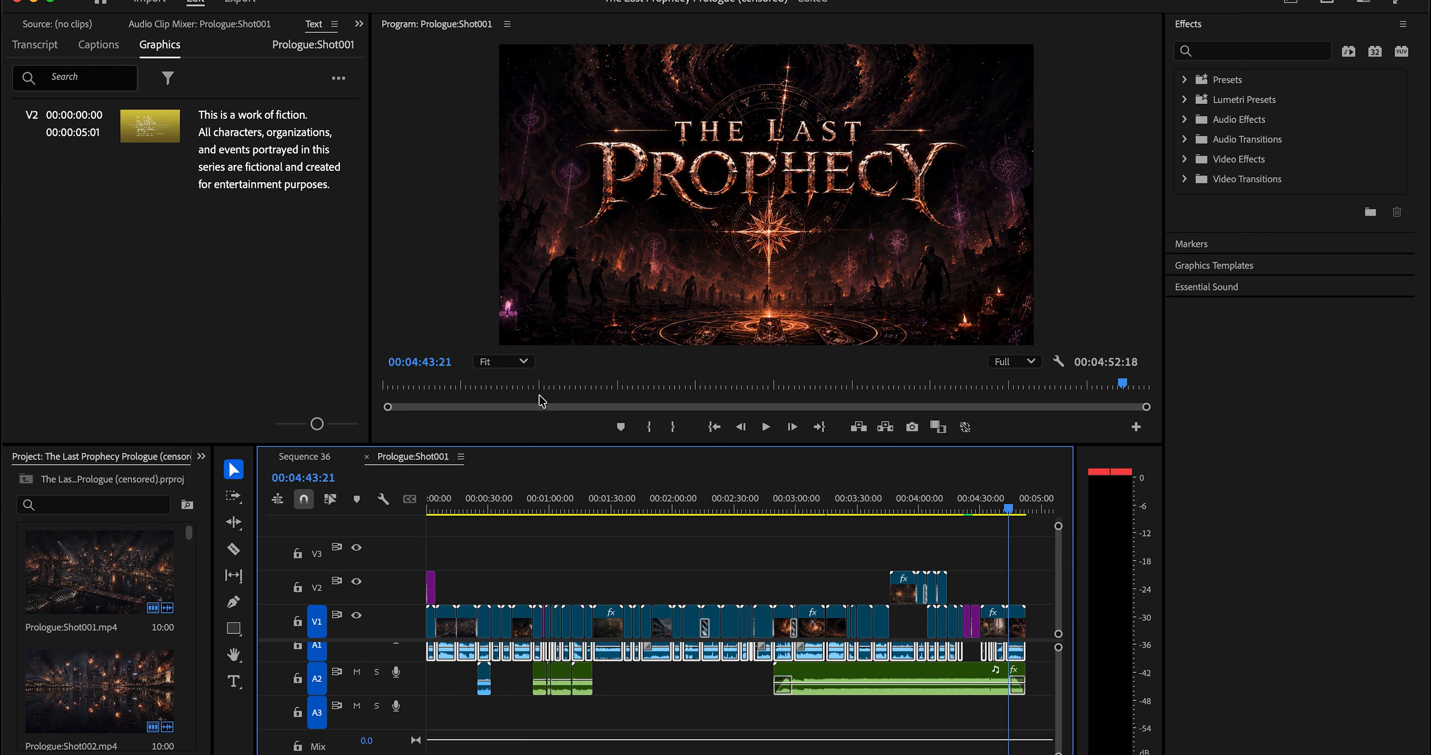
# Step: Transcribe the untranscribed source clips of the Prologue:Shot001 sequence
pyautogui.click(516, 0)
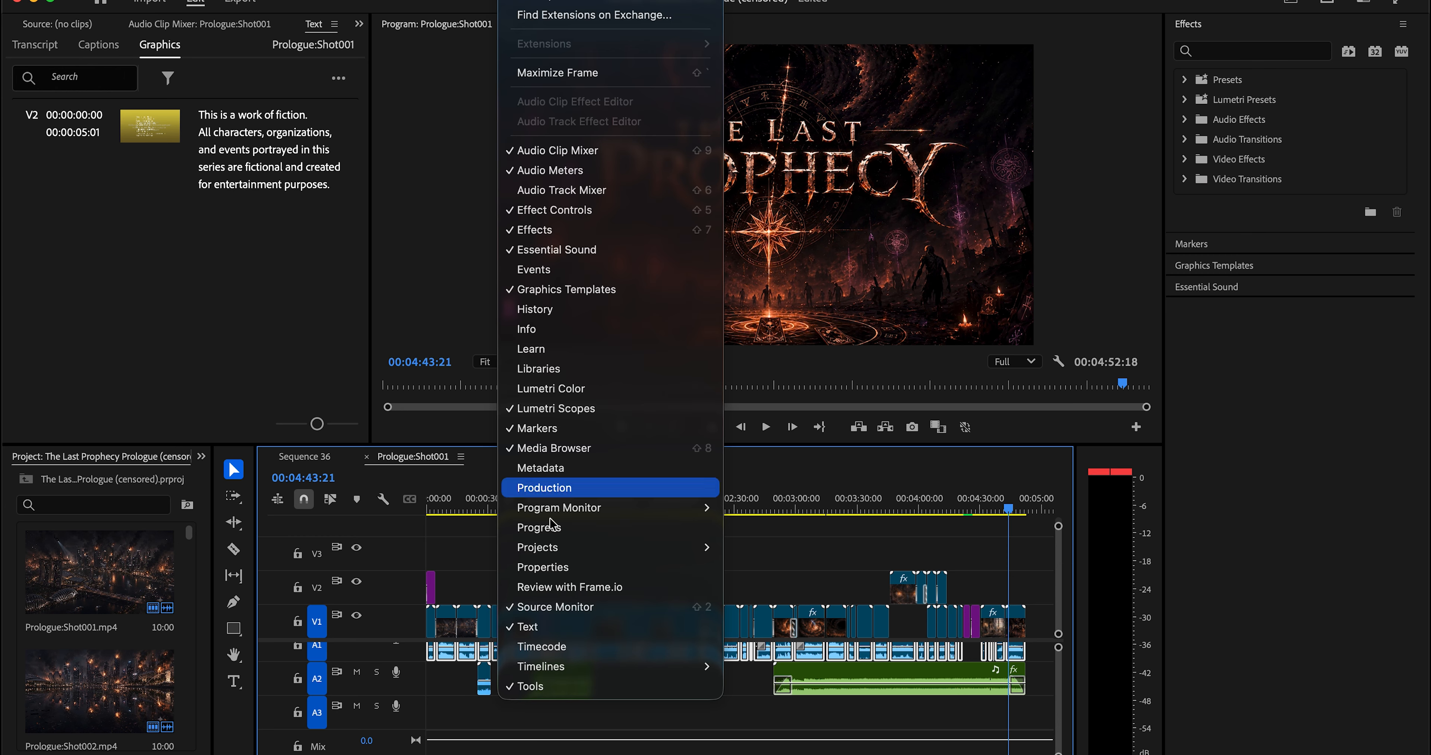
pyautogui.click(554, 628)
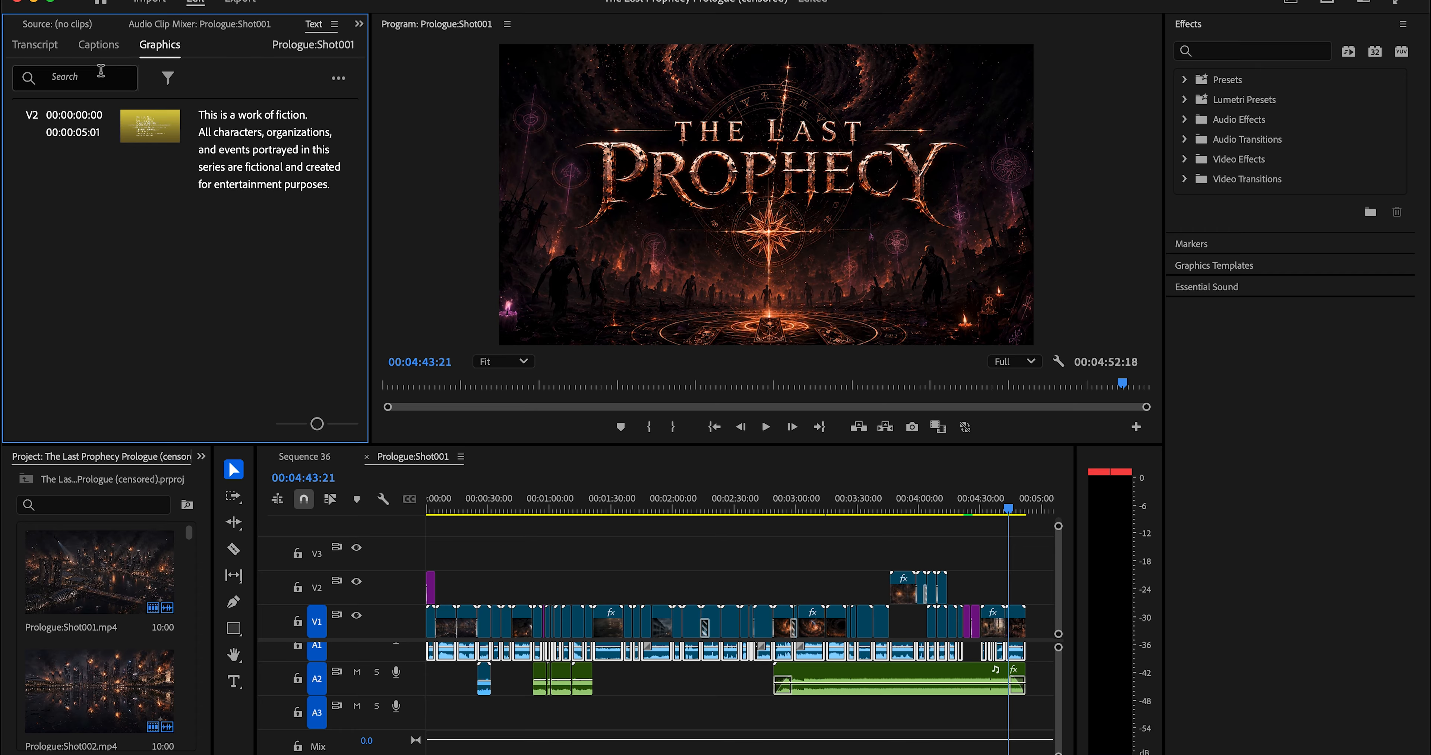
pyautogui.click(99, 45)
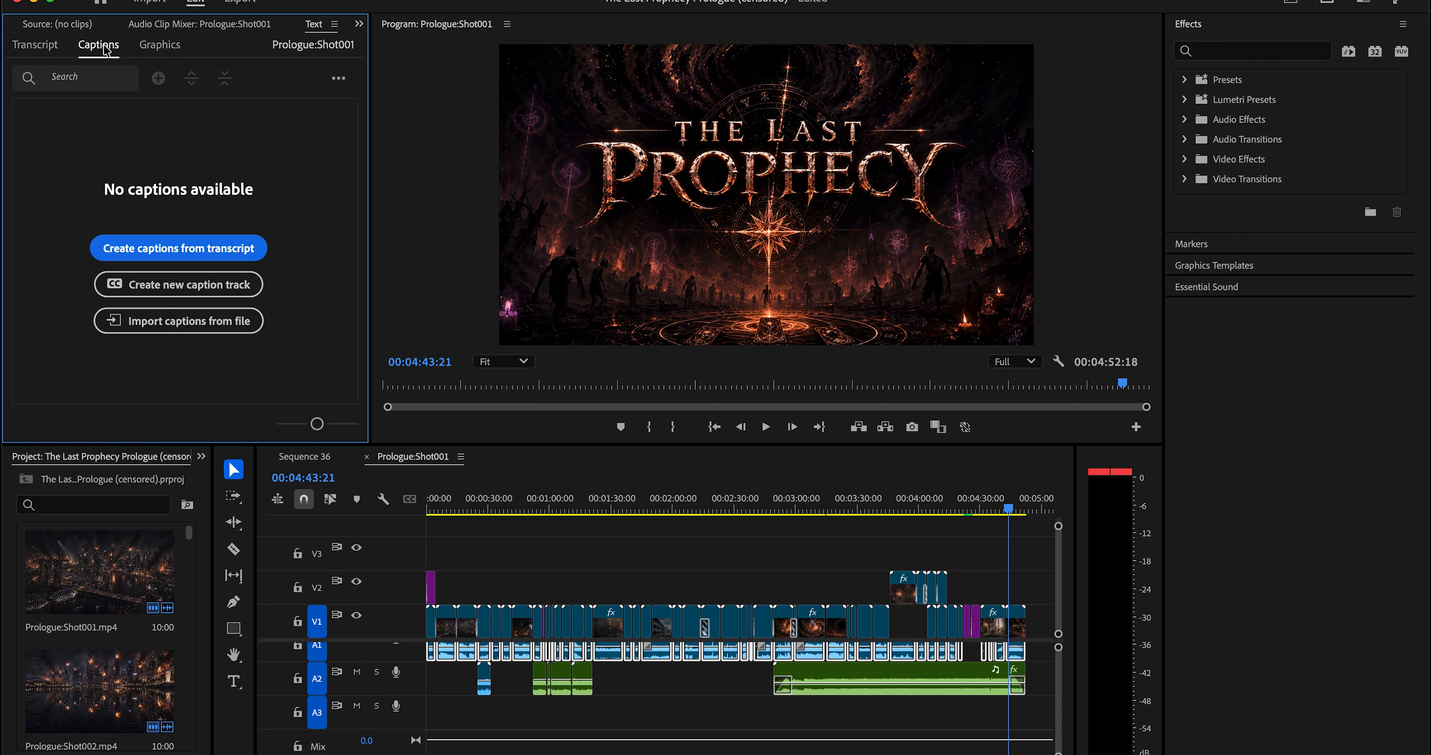
pyautogui.click(47, 51)
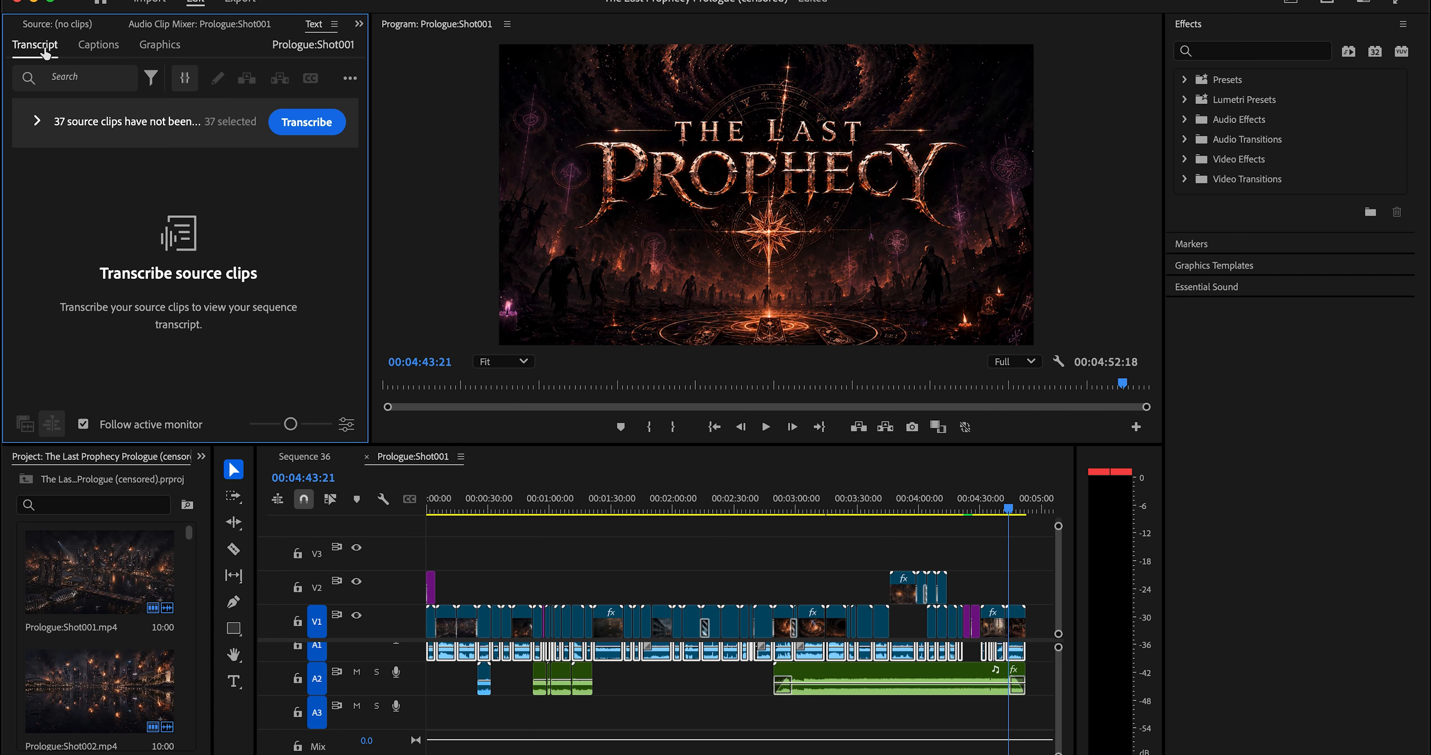
pyautogui.click(331, 123)
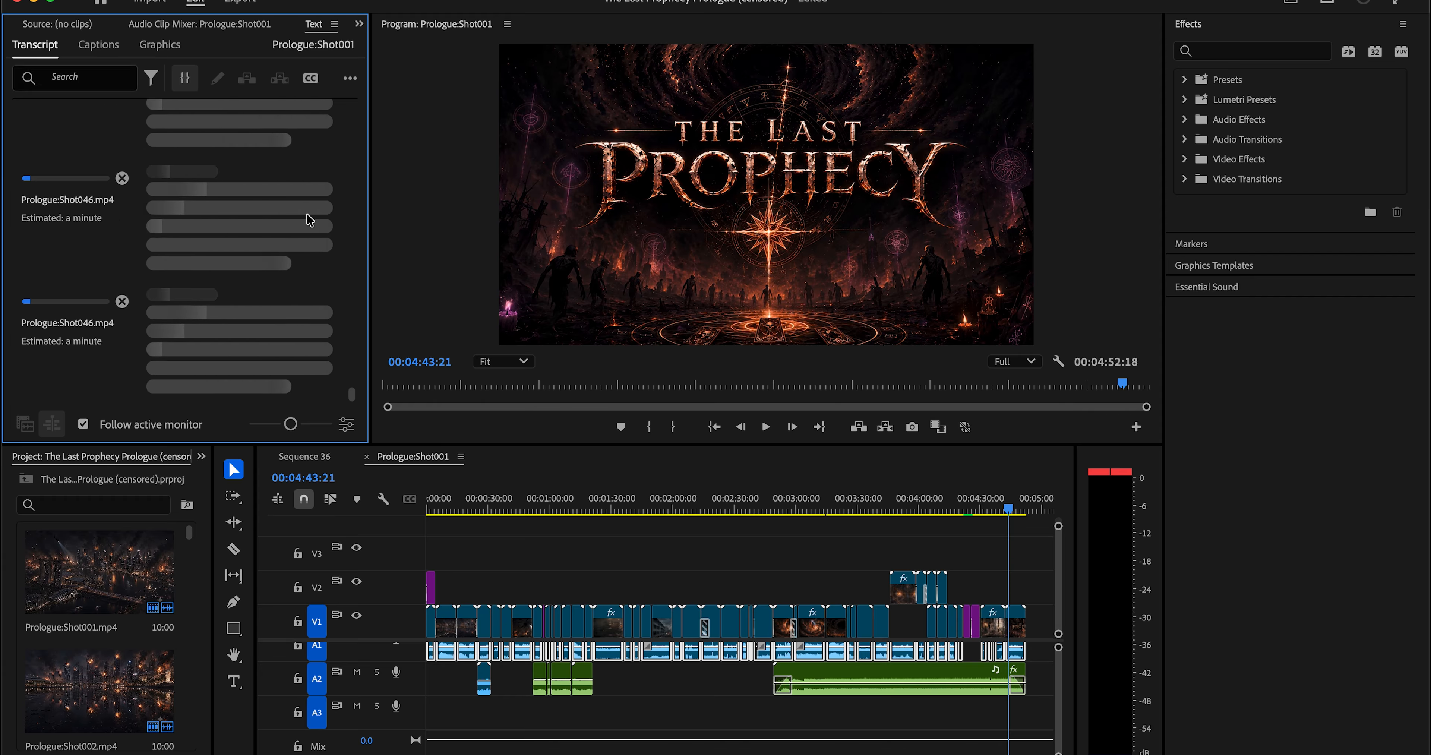
# Step: Create single-line captions from the transcript using the Subtitle default preset, with a maximum length of 10 characters and minimum duration of 1.2 seconds
pyautogui.click(313, 78)
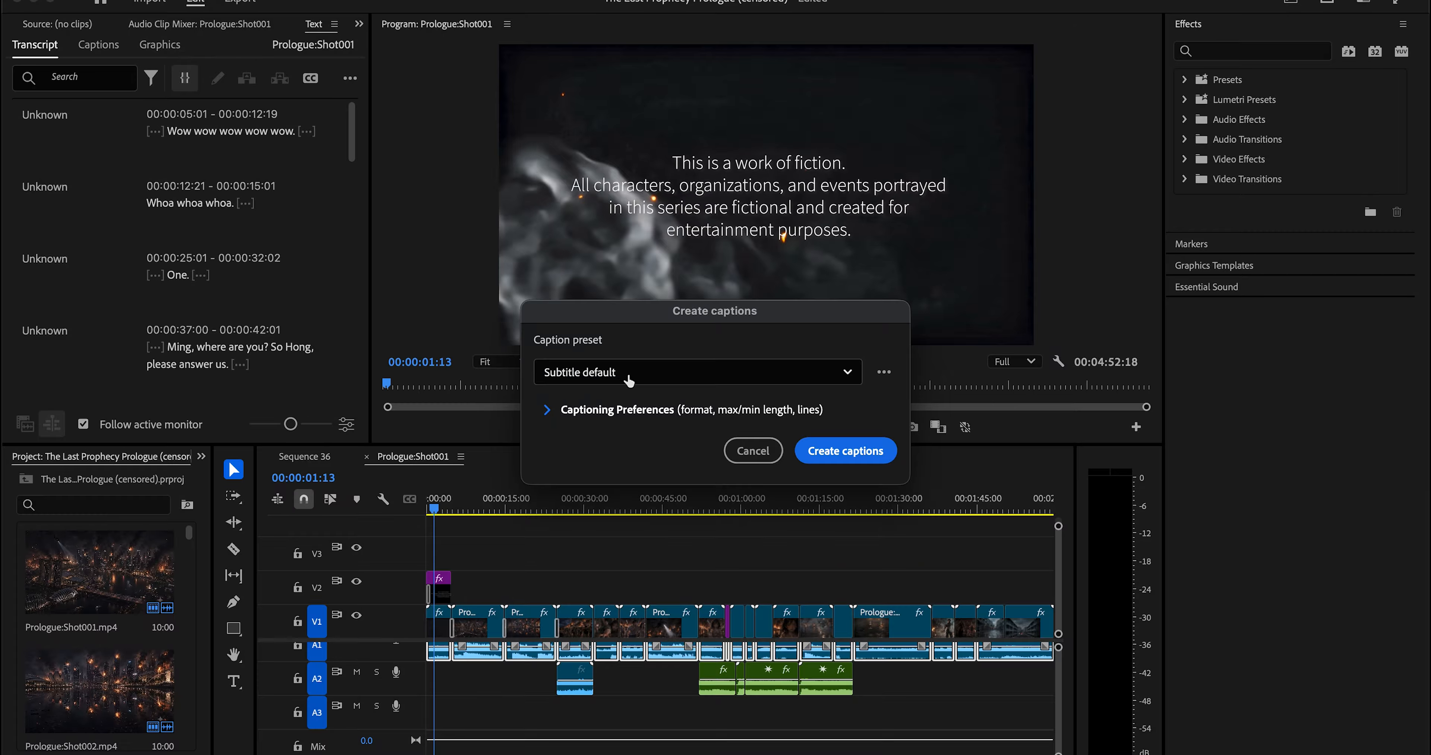
pyautogui.click(547, 410)
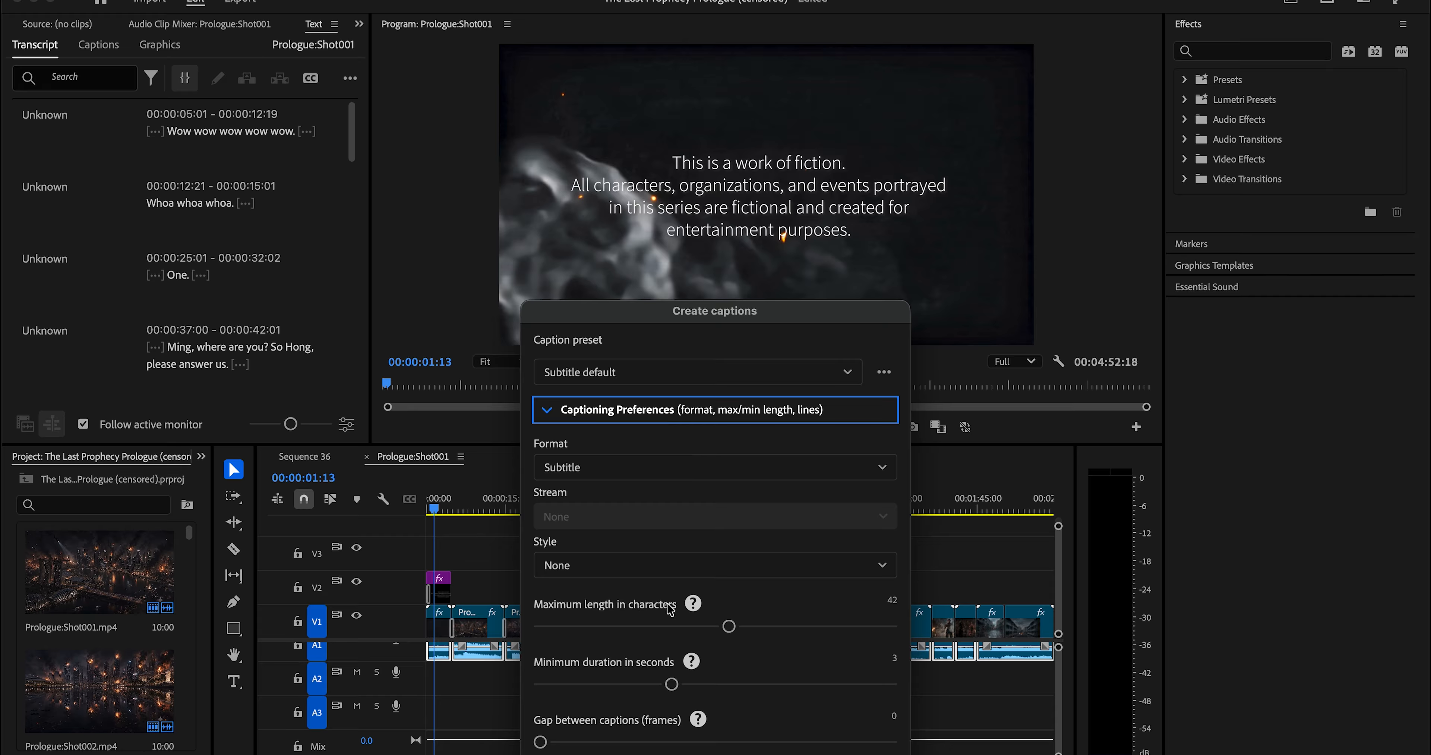
pyautogui.moveTo(729, 628); pyautogui.dragTo(550, 636)
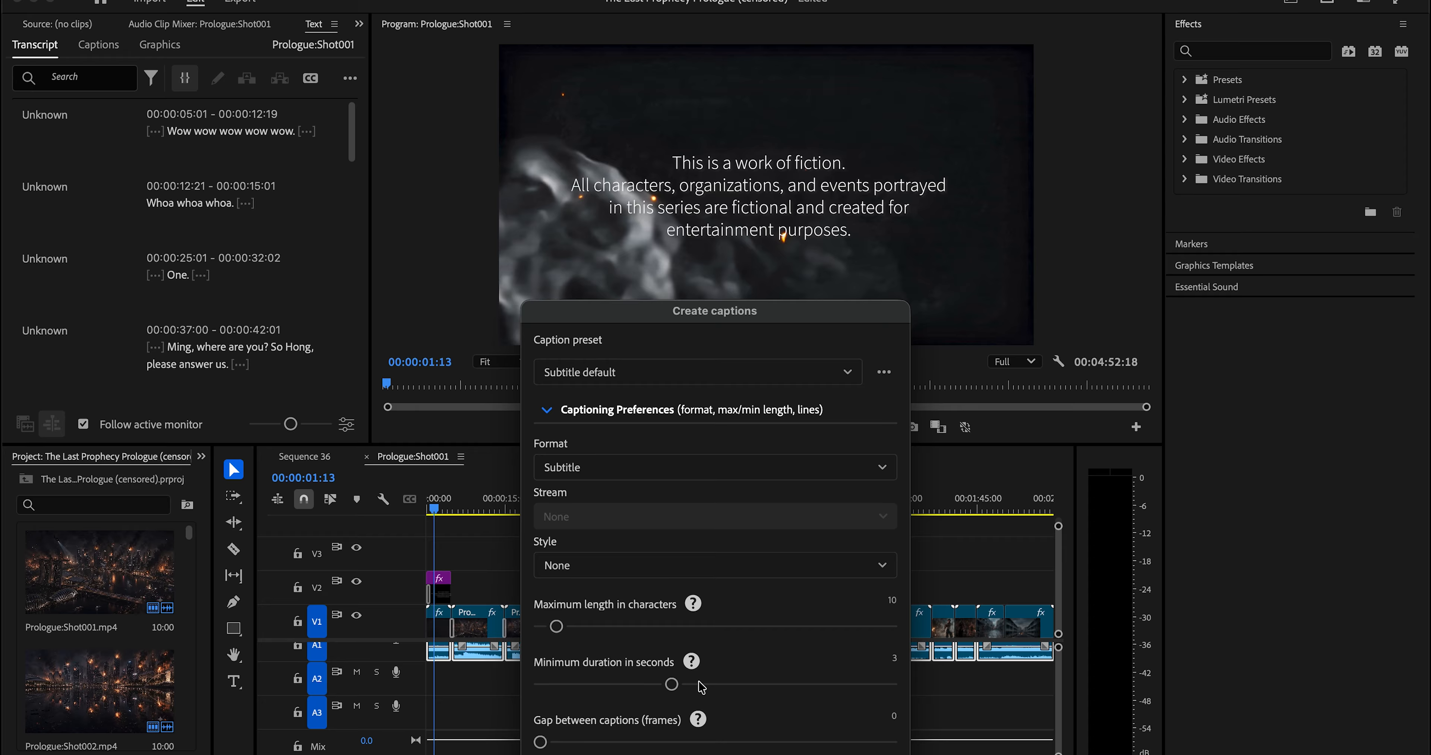
pyautogui.moveTo(669, 686); pyautogui.dragTo(536, 702)
pyautogui.moveTo(660, 322); pyautogui.dragTo(643, 144)
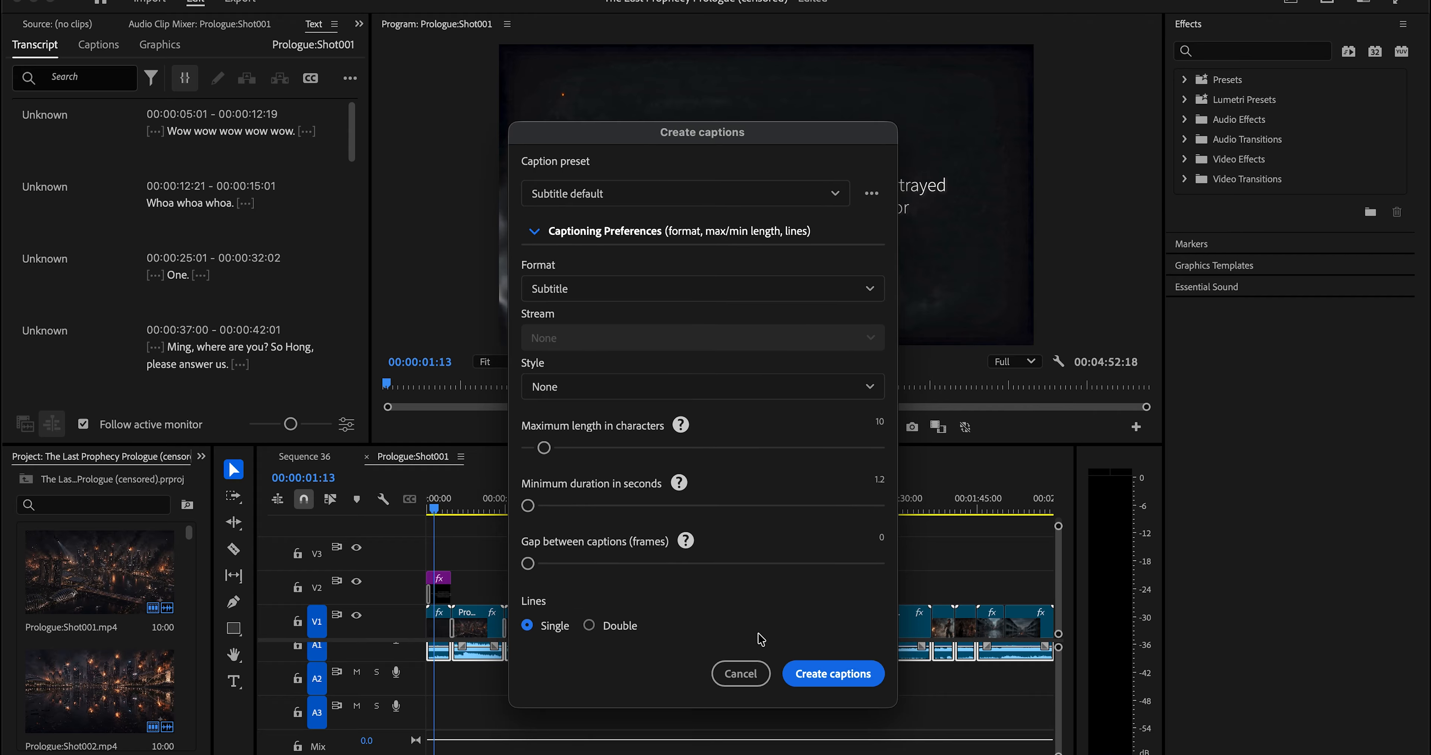
pyautogui.click(844, 680)
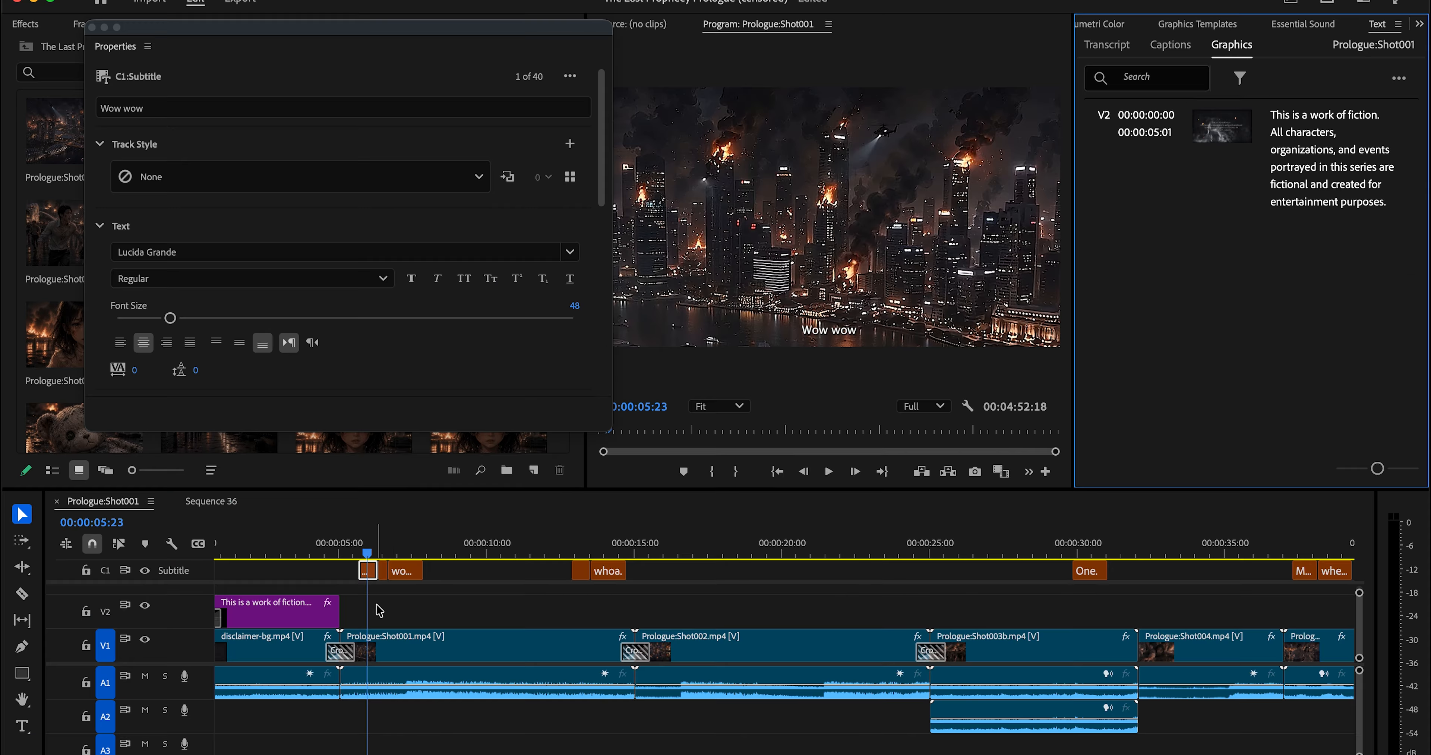
# Step: Delete the wrongly transcribed "wow" captions between about 5 and 8 seconds on the Subtitle track
pyautogui.click(398, 612)
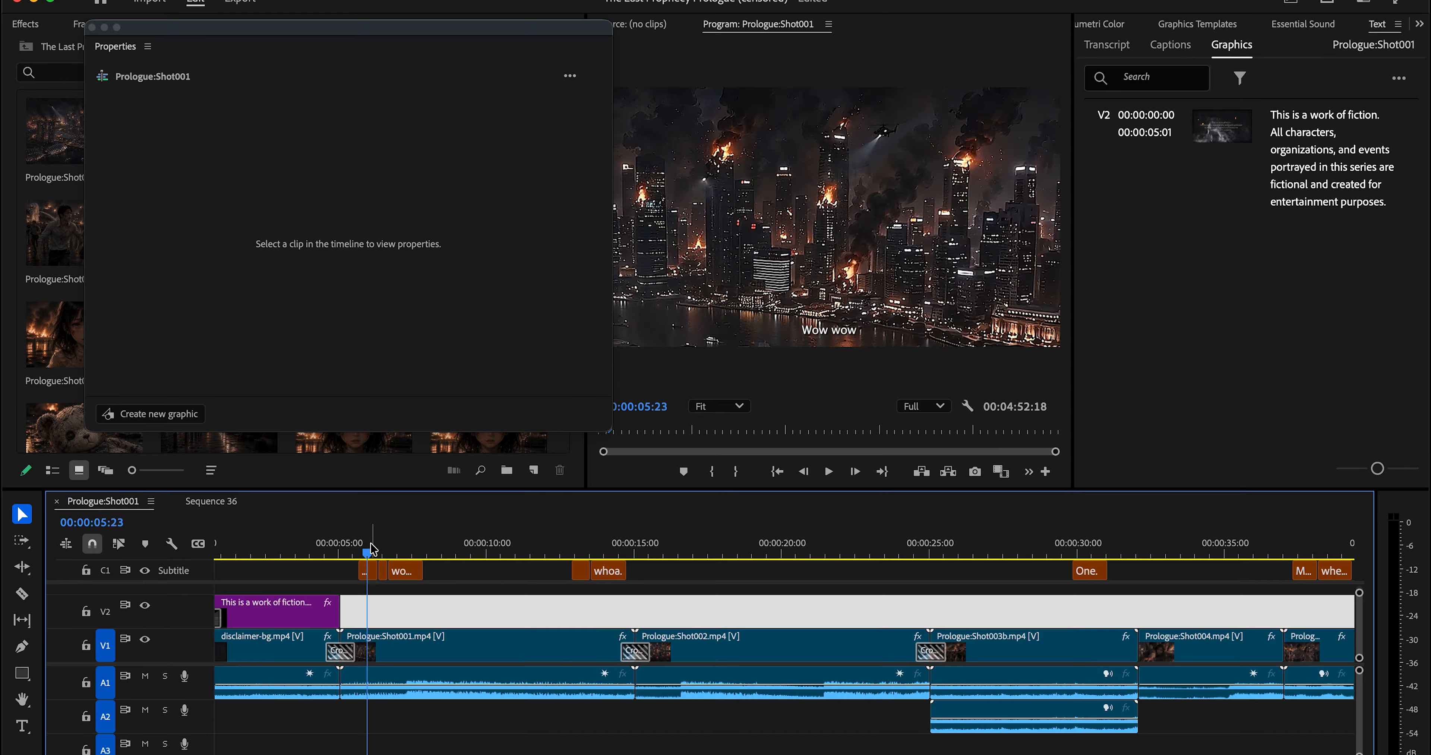
pyautogui.moveTo(371, 550); pyautogui.dragTo(446, 557)
pyautogui.click(426, 570)
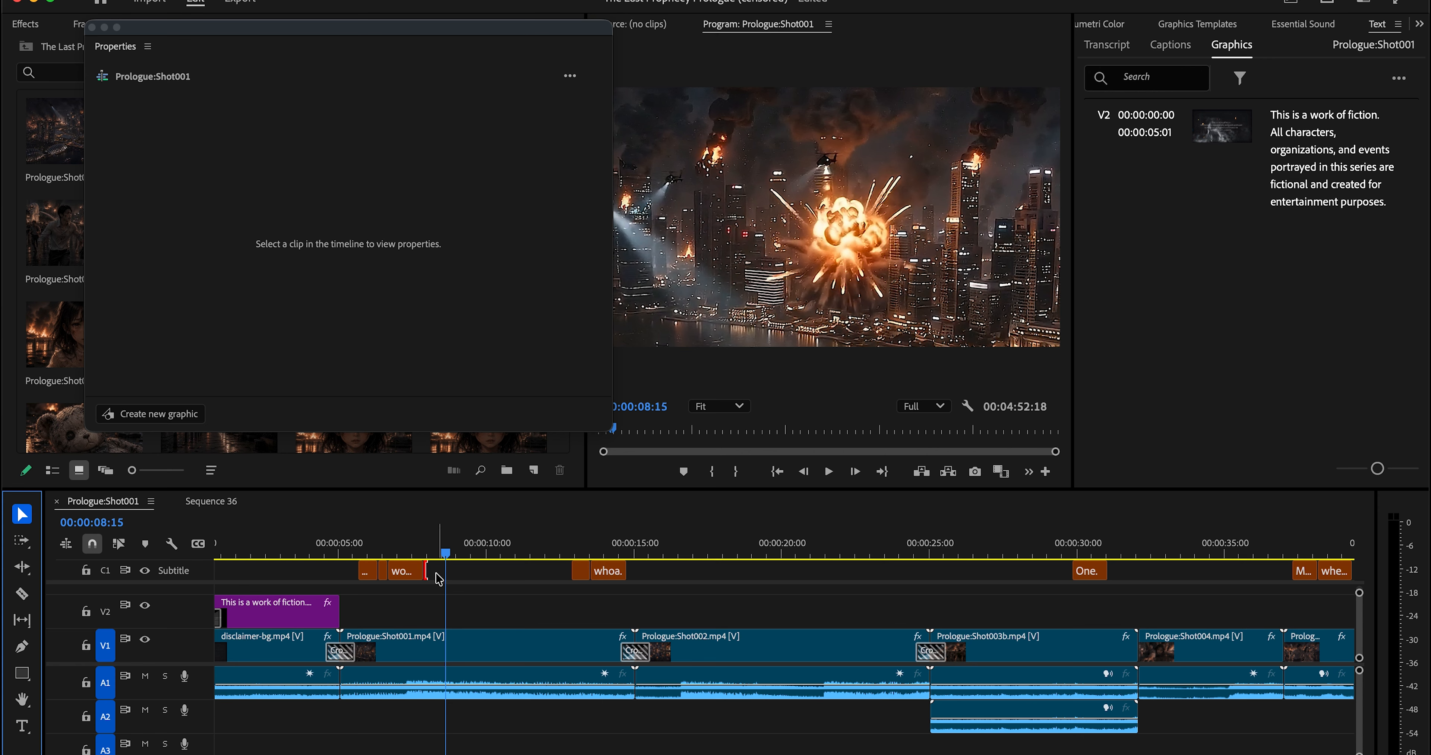
pyautogui.moveTo(432, 571); pyautogui.dragTo(361, 574)
pyautogui.press('Delete')
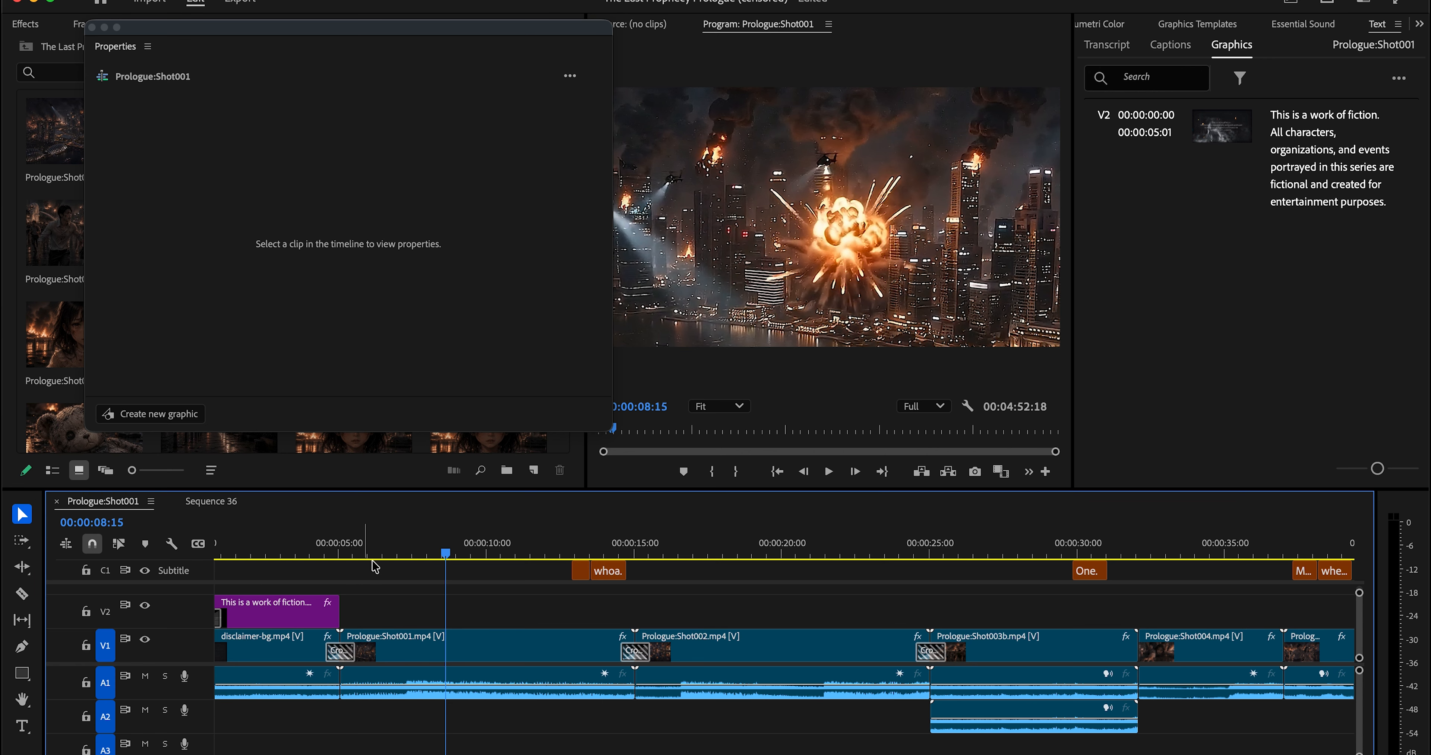
# Step: Play through the "Whoa whoa" captions around 13 seconds and remove them from the Subtitle track
pyautogui.click(573, 552)
pyautogui.press('space')
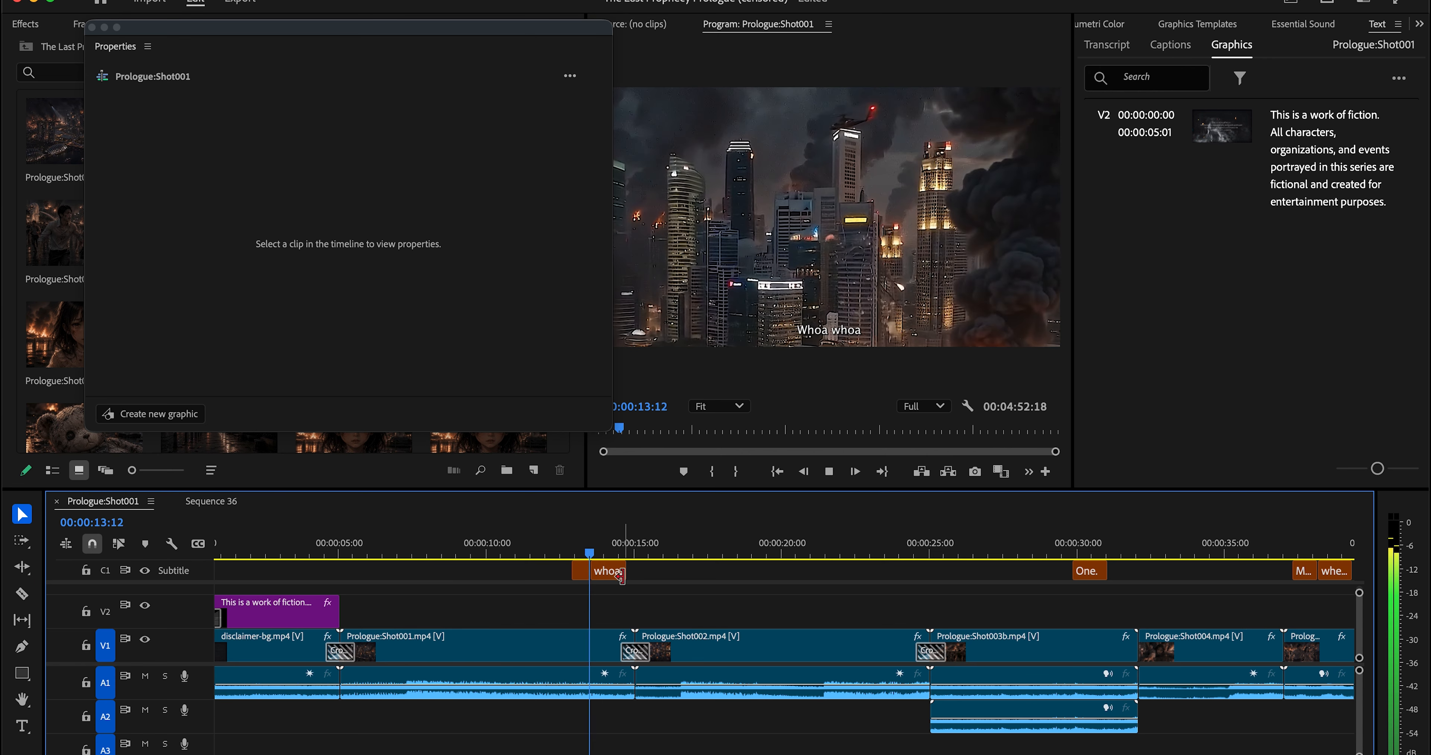
pyautogui.press('space')
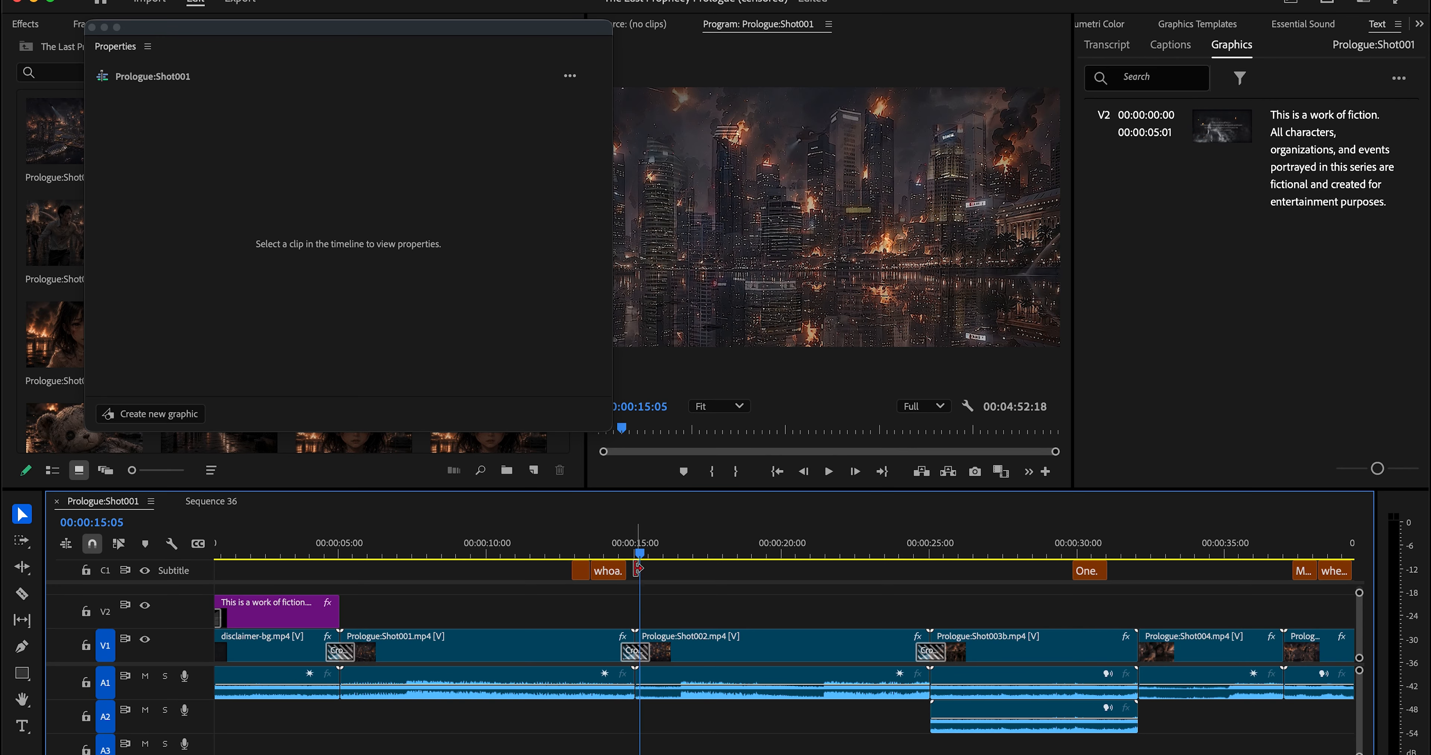
pyautogui.moveTo(643, 568); pyautogui.dragTo(547, 580)
pyautogui.press('space')
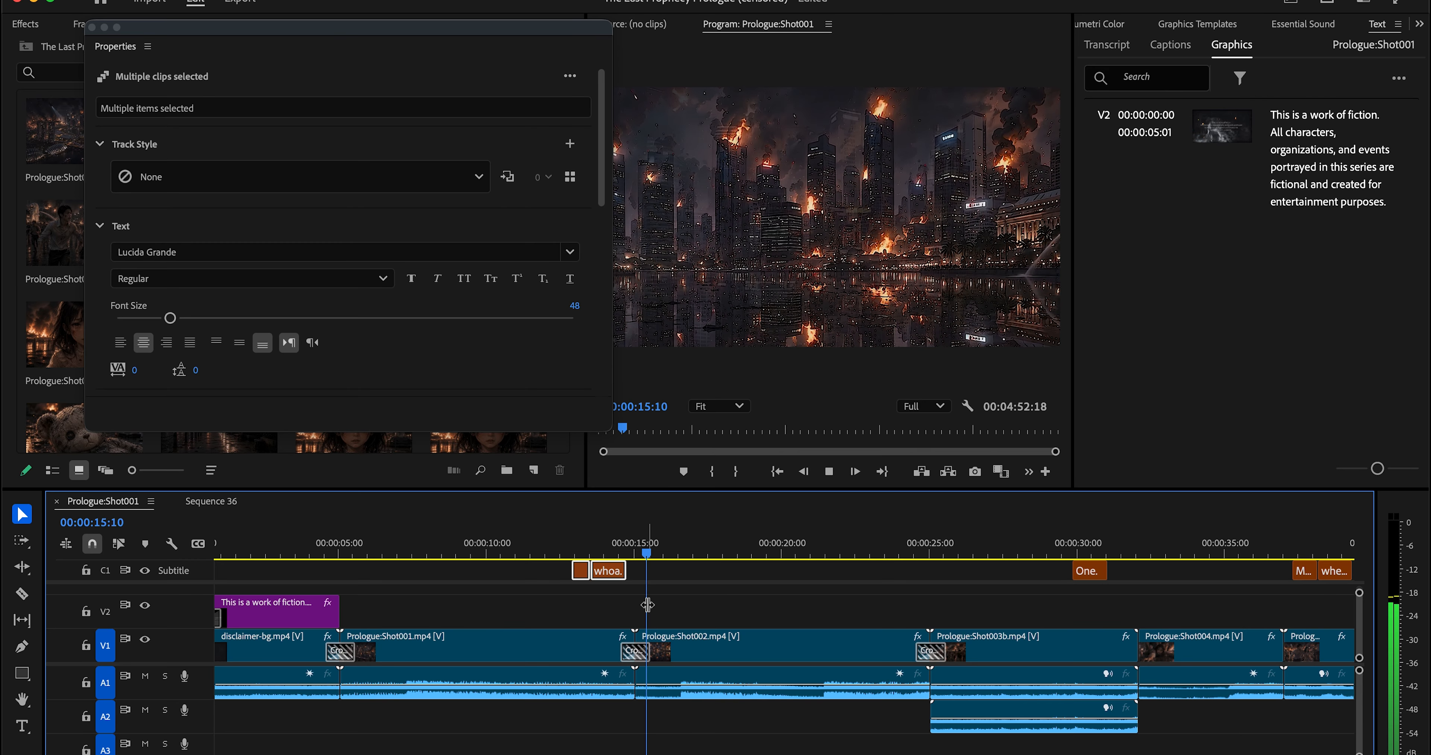
pyautogui.click(650, 605)
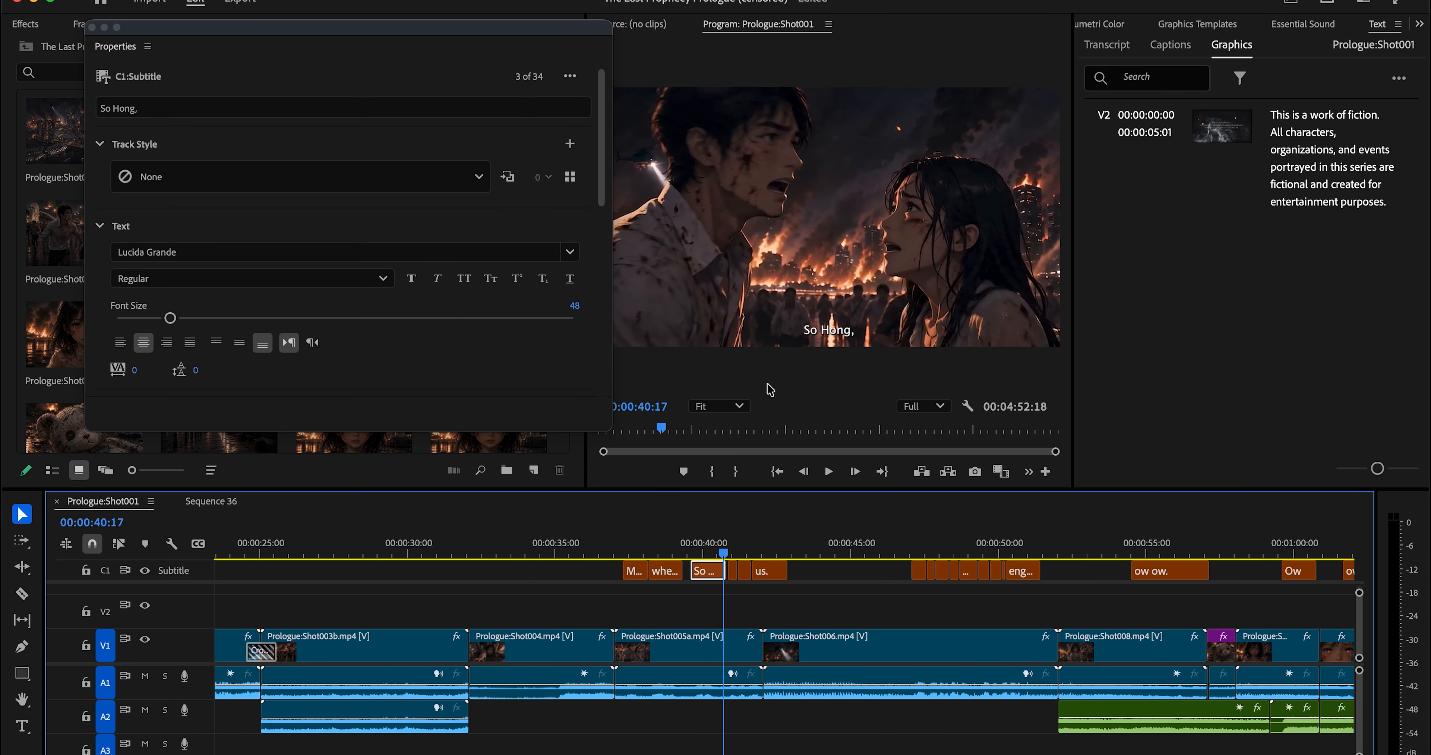
# Step: Replace "So" with "Xiao" in the "So Hong," caption at about 39 seconds
pyautogui.click(106, 111)
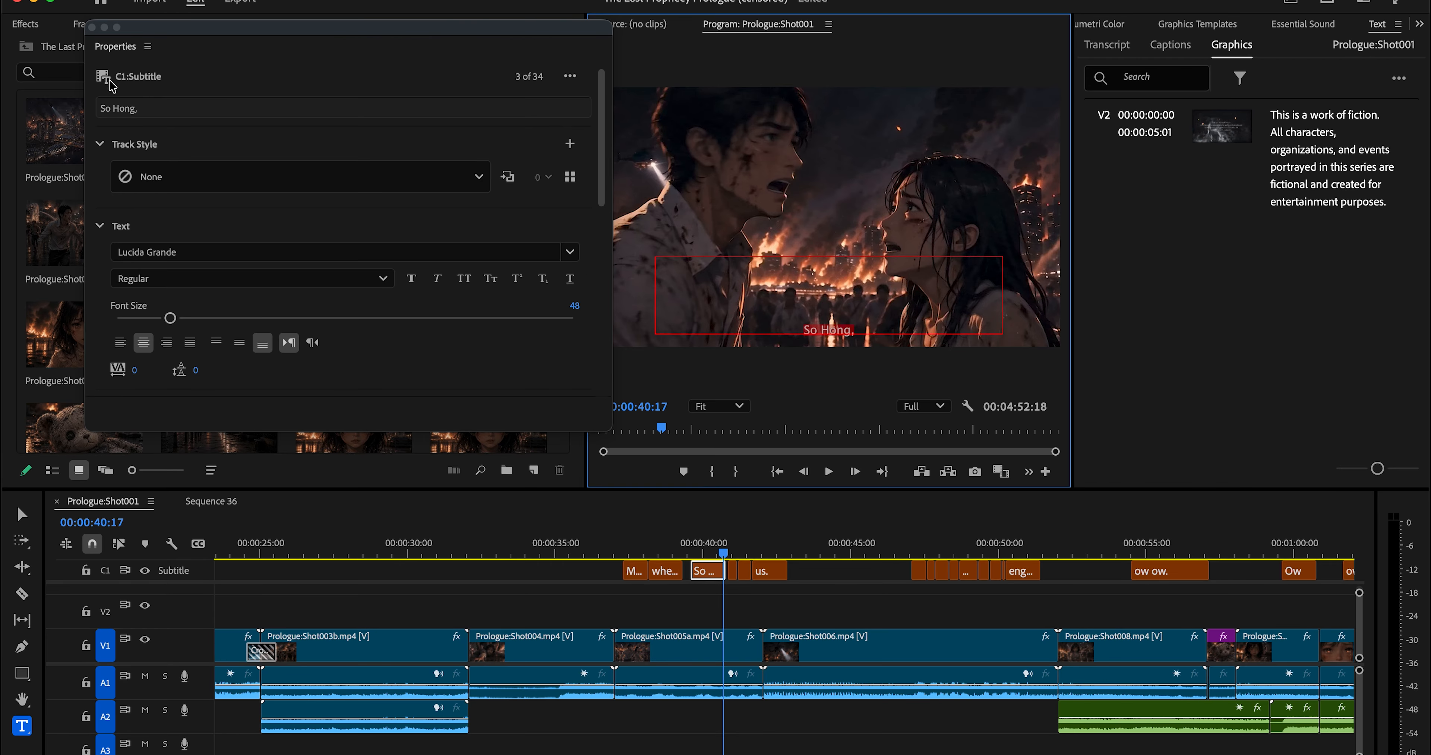
pyautogui.click(92, 27)
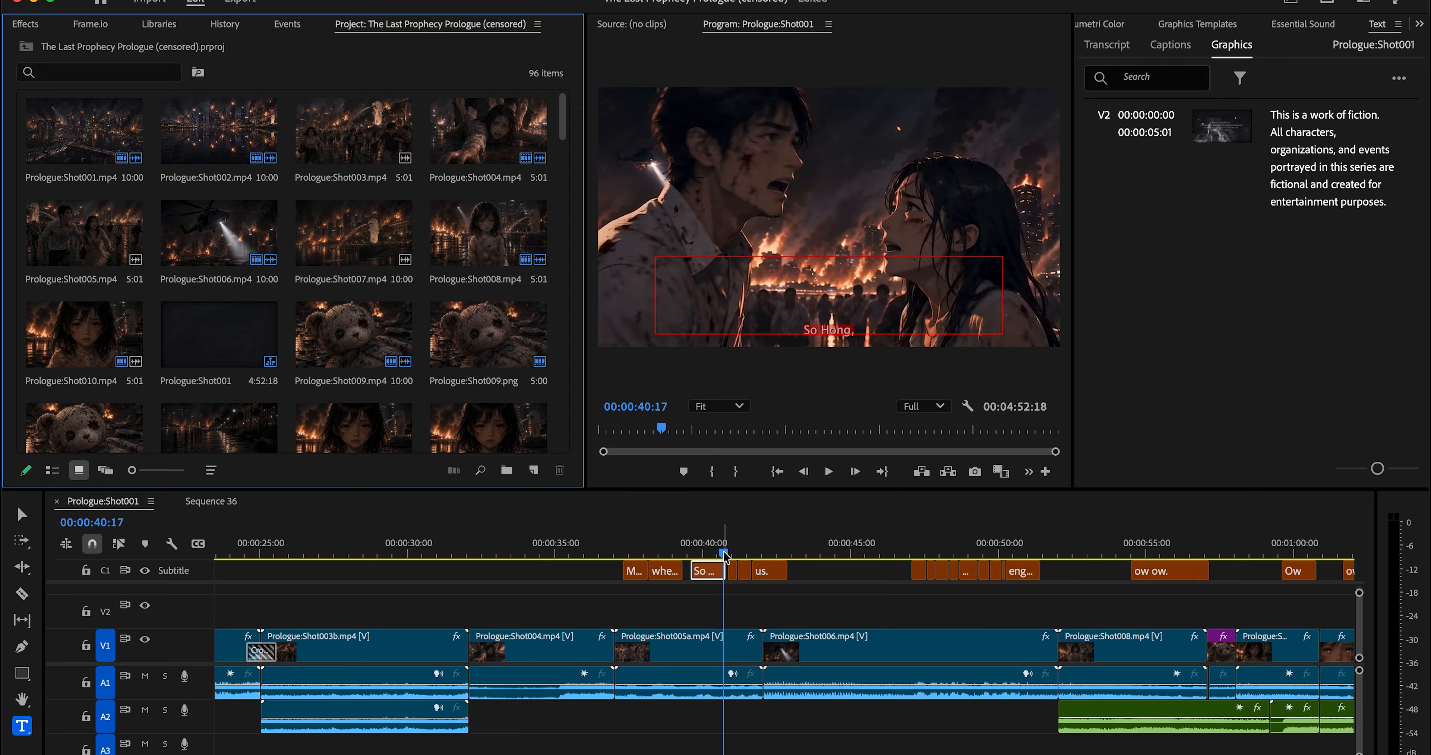
pyautogui.moveTo(724, 555); pyautogui.dragTo(691, 558)
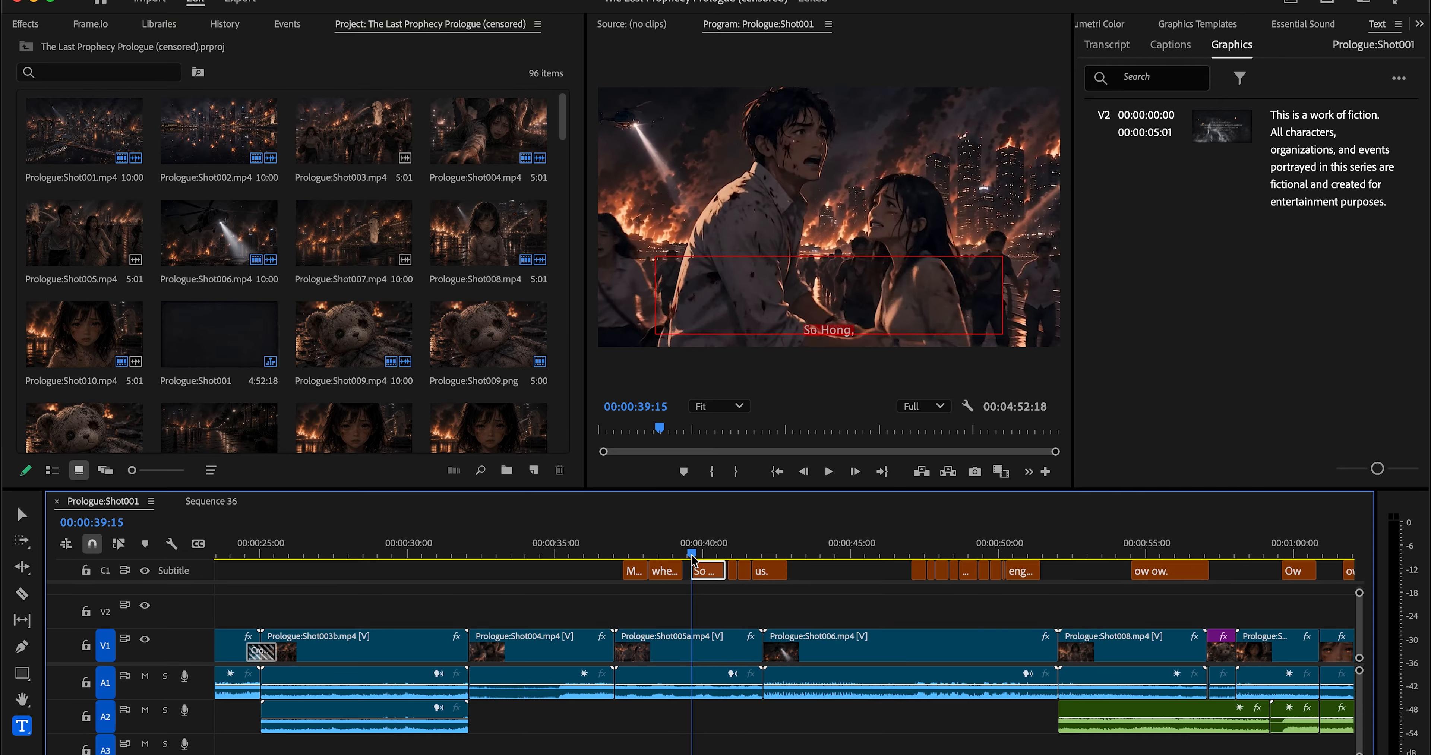
pyautogui.click(823, 331)
pyautogui.press('BackSpace')
pyautogui.press('BackSpace')
pyautogui.write('Xiao')
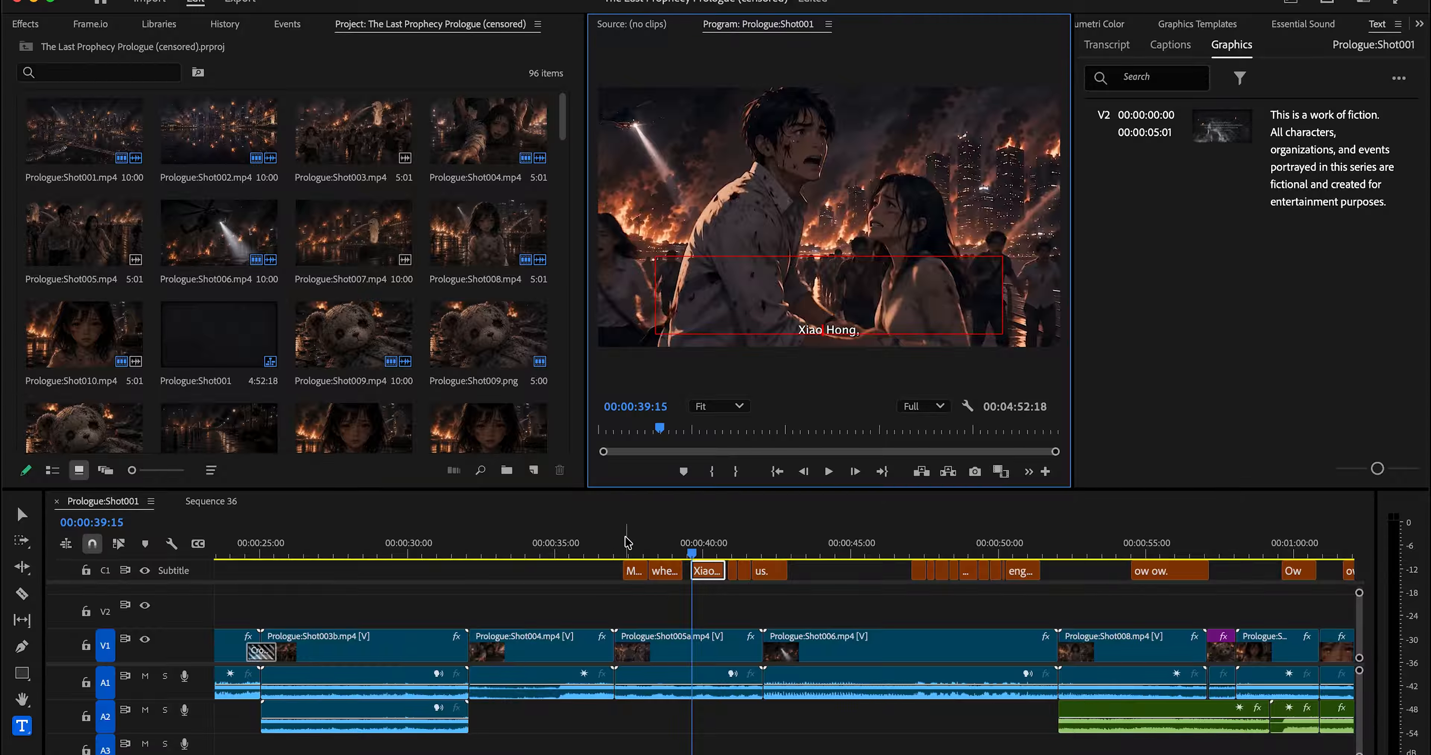
# Step: Play the sequence from about 37 to 49 seconds to check the captions against the spoken dialogue
pyautogui.click(624, 555)
pyautogui.press('space')
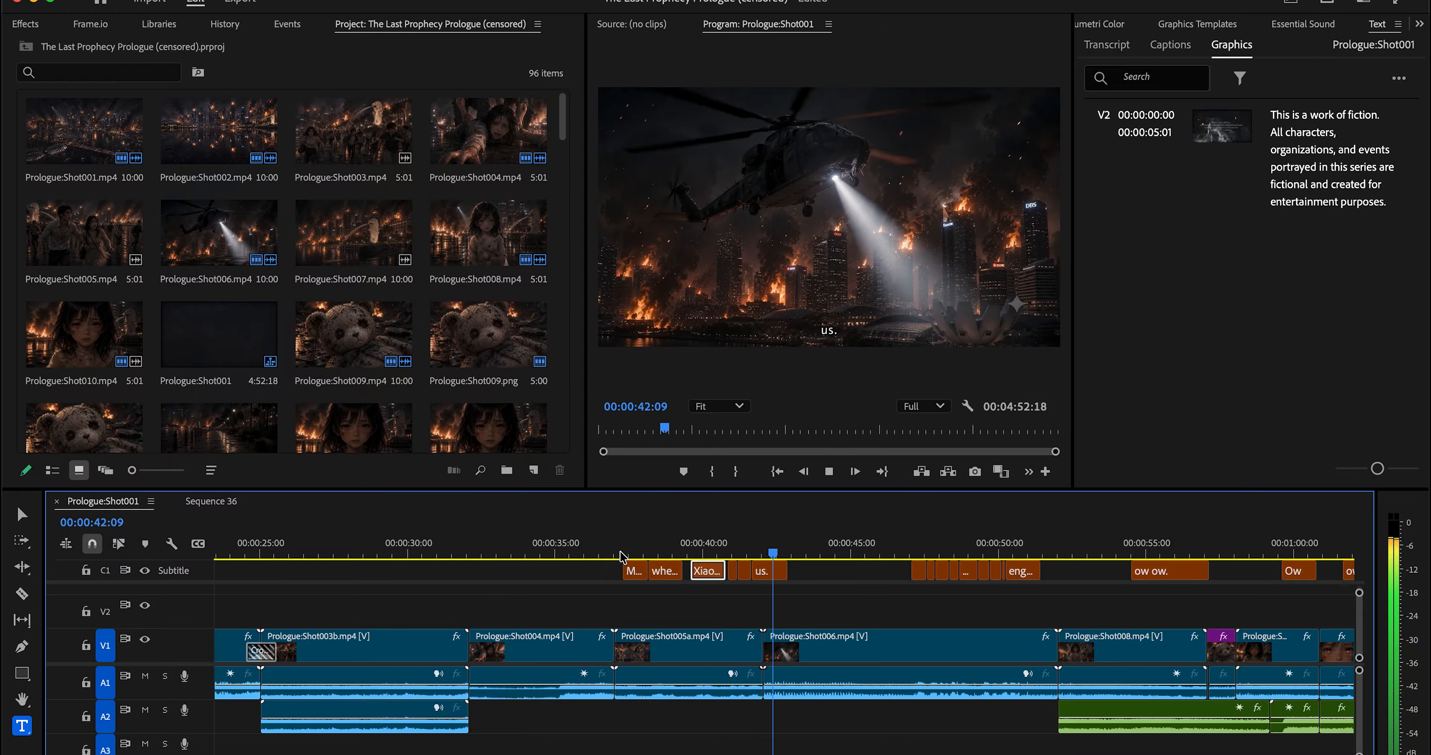
pyautogui.press('space')
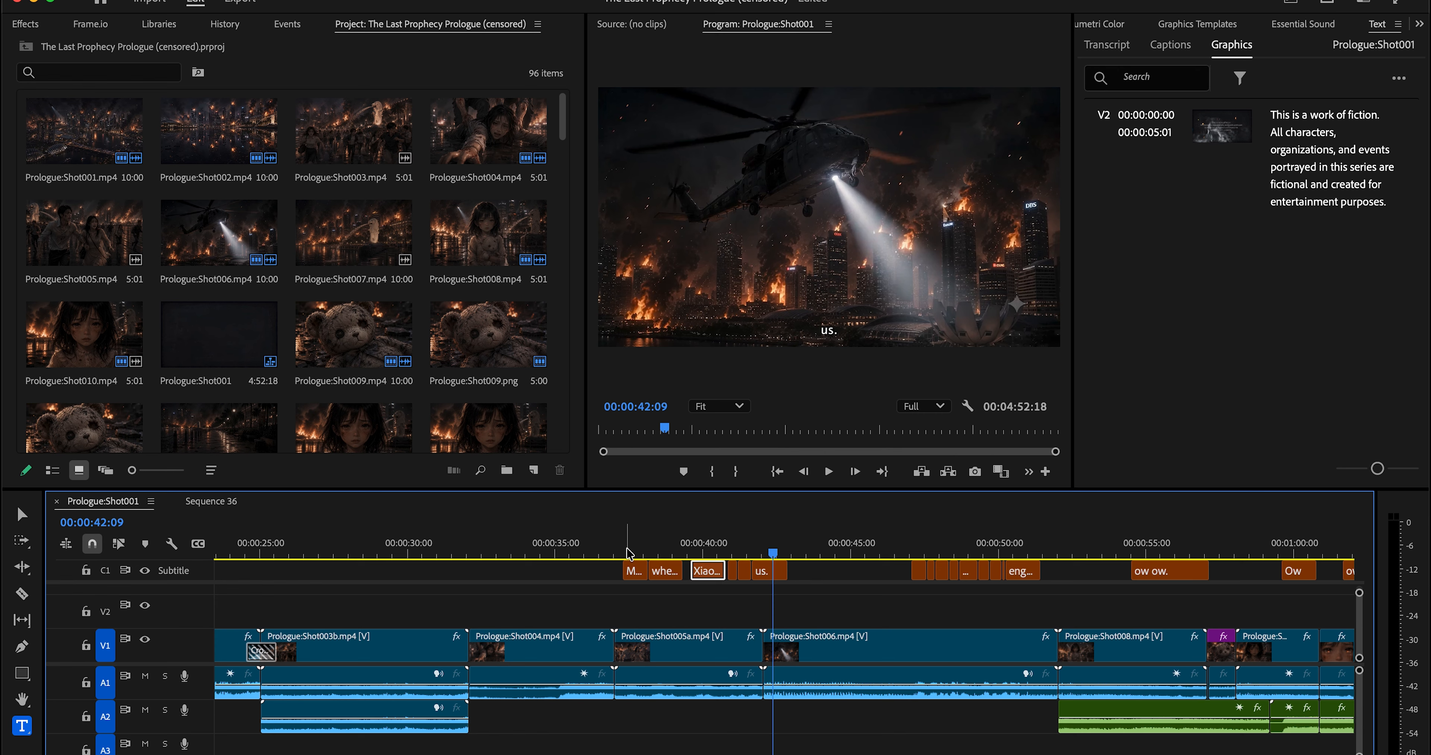
pyautogui.press('space')
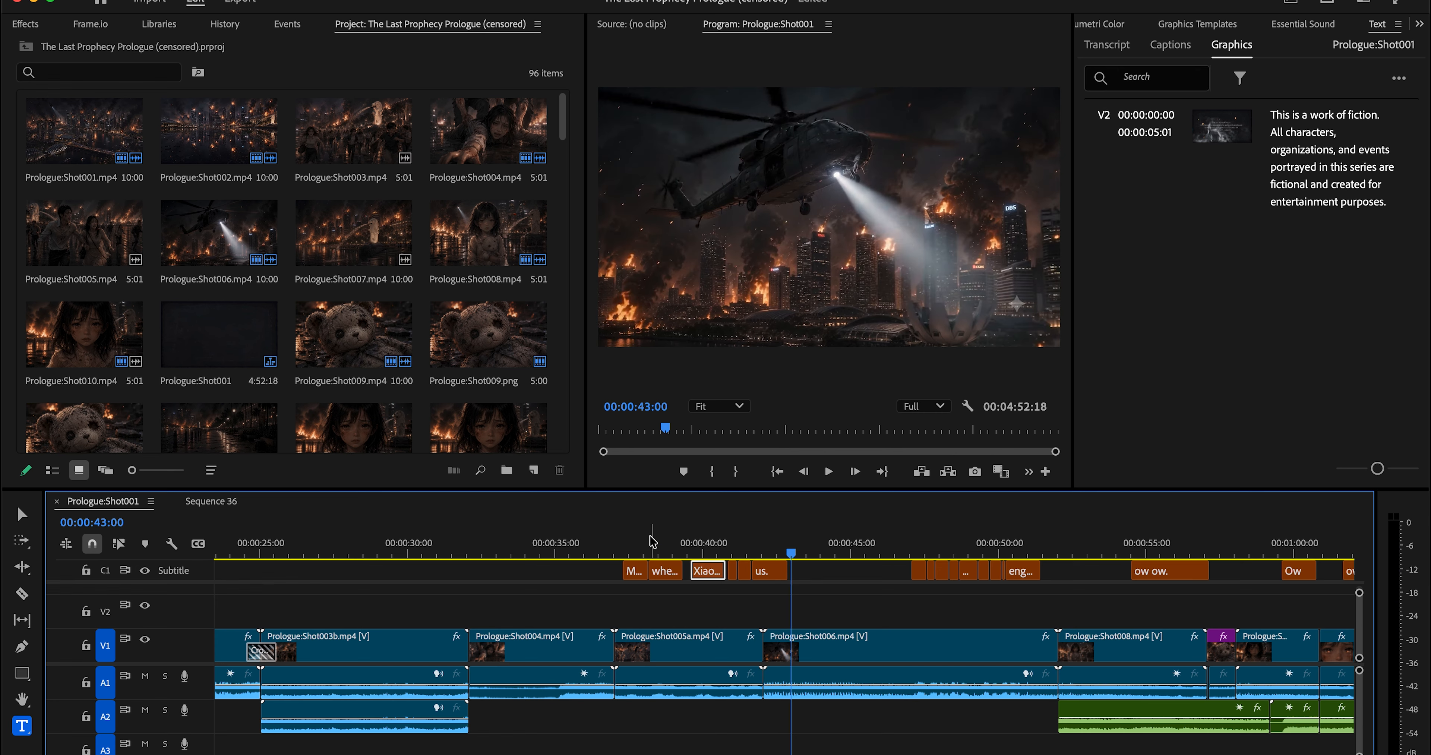
pyautogui.click(726, 549)
pyautogui.press('space')
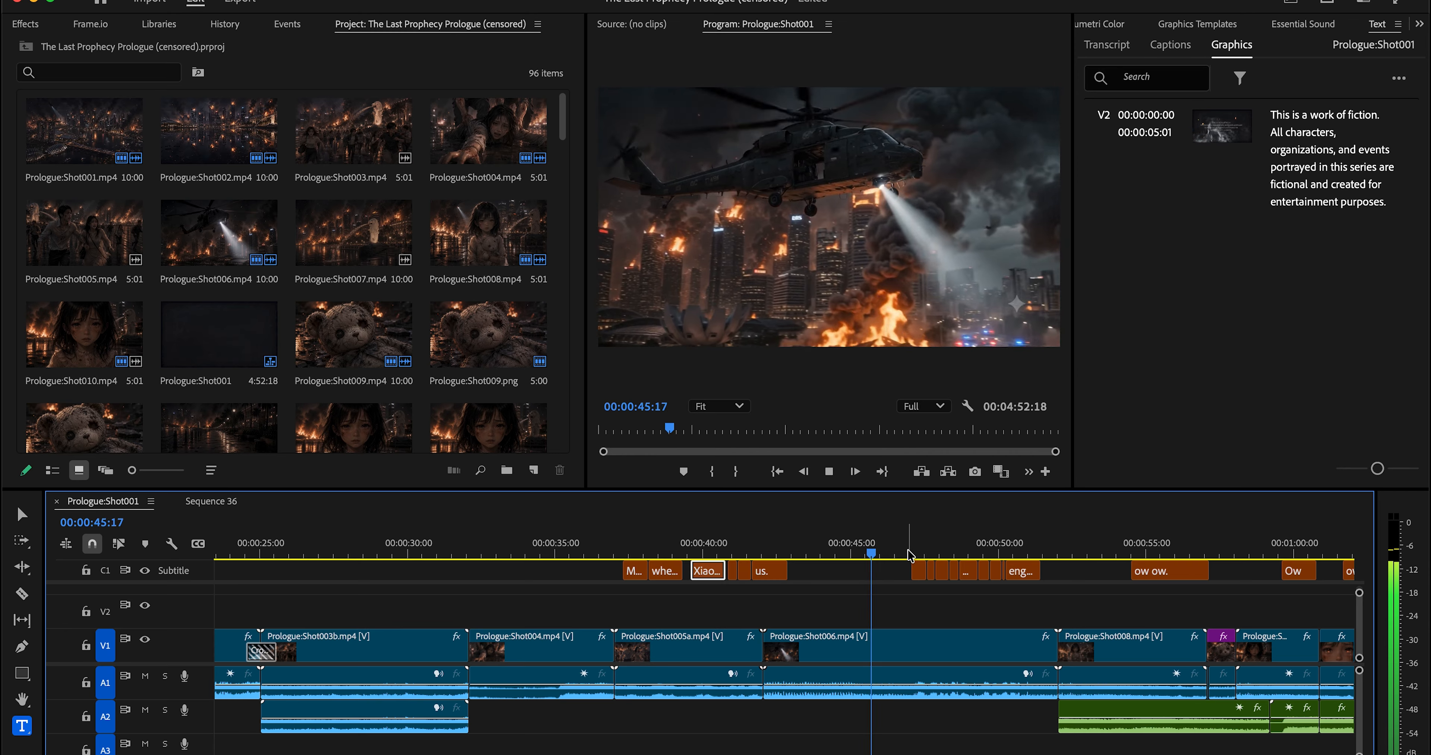
pyautogui.scroll(-4, 894, 606)
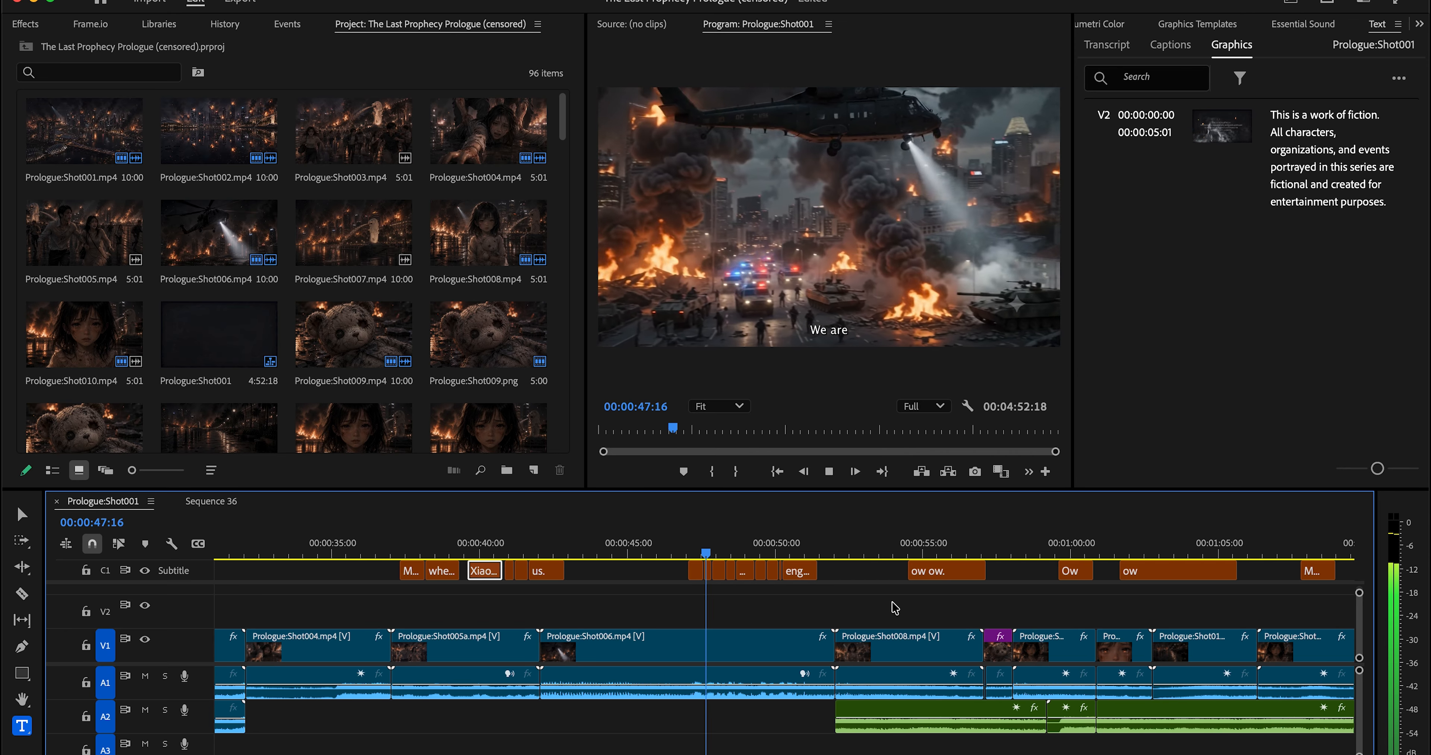
pyautogui.press('space')
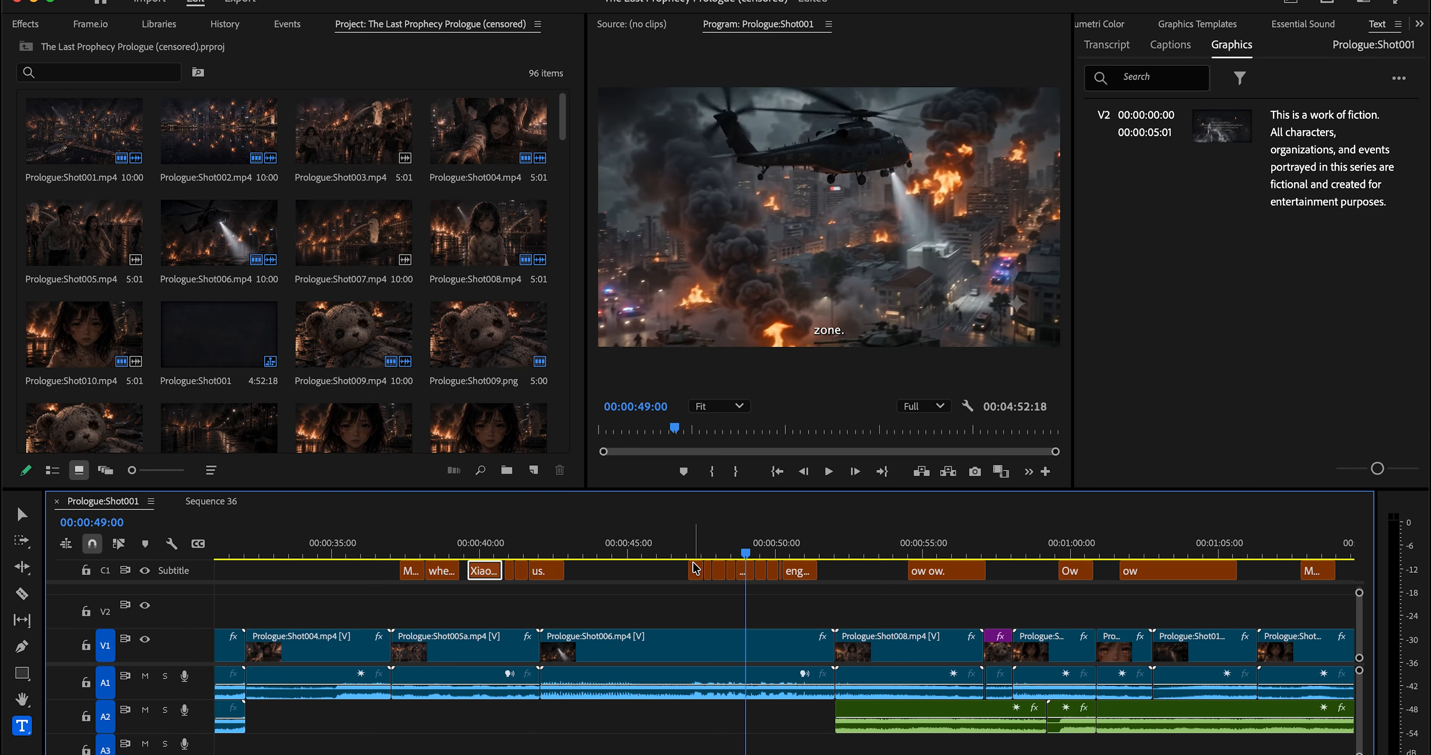
# Step: Change the caption "Command." at about 47 seconds to "Commander," and play it back
pyautogui.press('v')
pyautogui.click(694, 566)
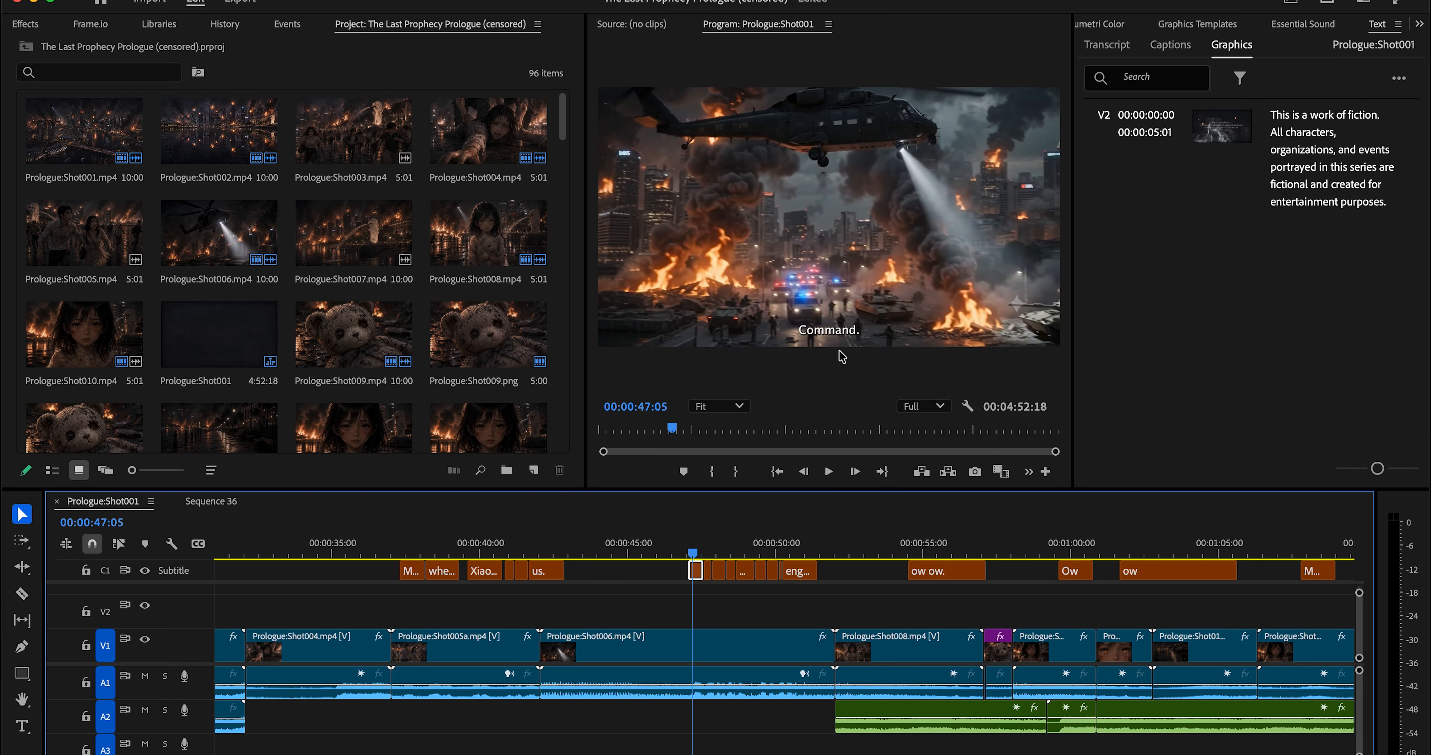
pyautogui.press('t')
pyautogui.click(859, 330)
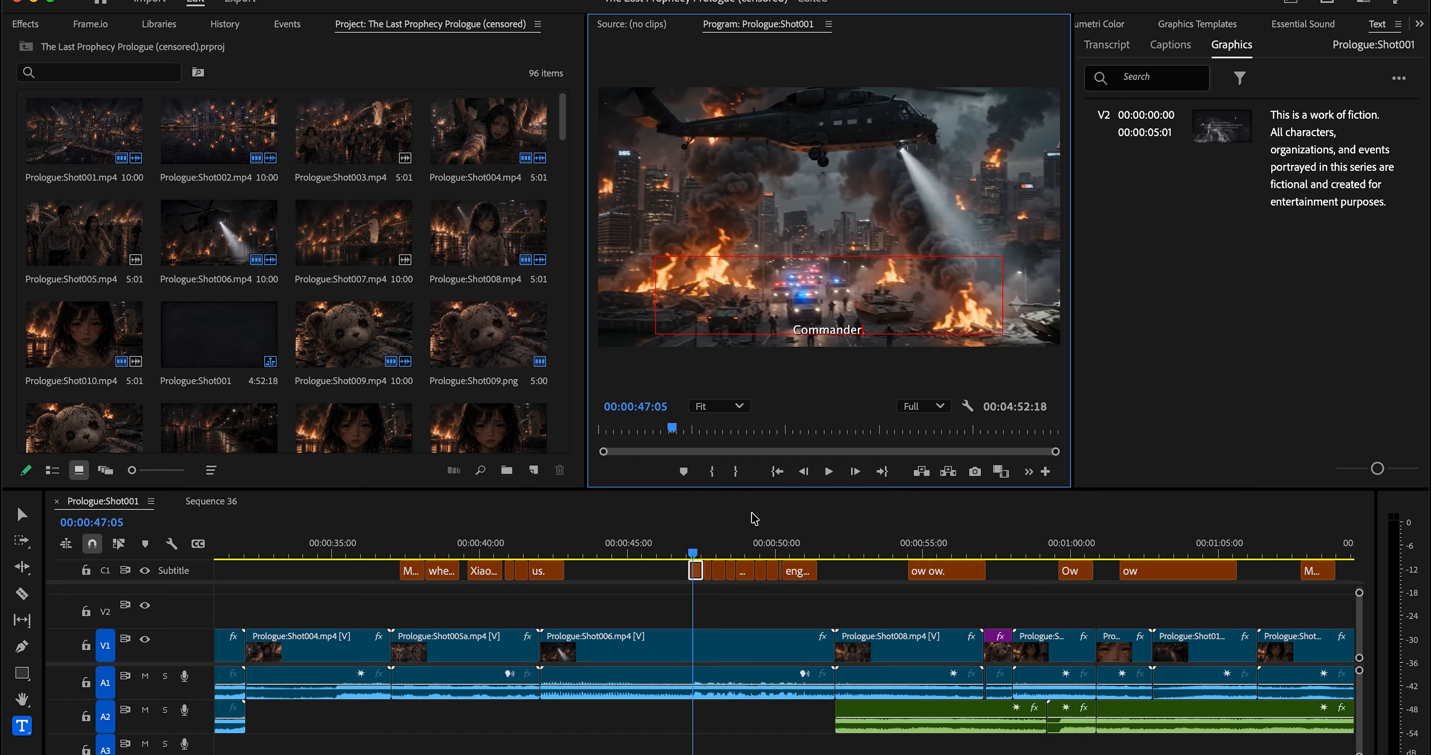
pyautogui.press('BackSpace')
pyautogui.write(',')
pyautogui.click(689, 554)
pyautogui.press('space')
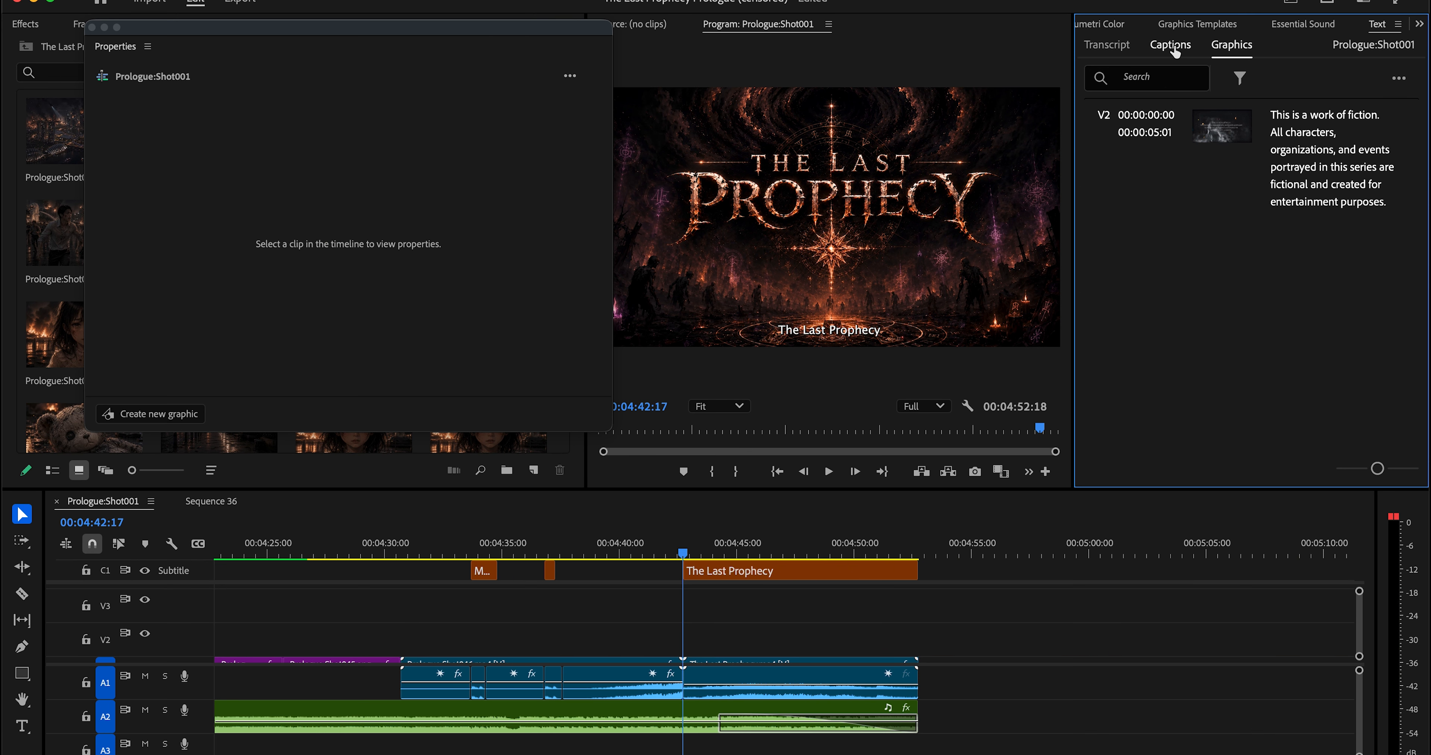
# Step: Review the caption list up to its first entry, its text, CSV and SRT export options, and its spell-check options
pyautogui.click(1158, 46)
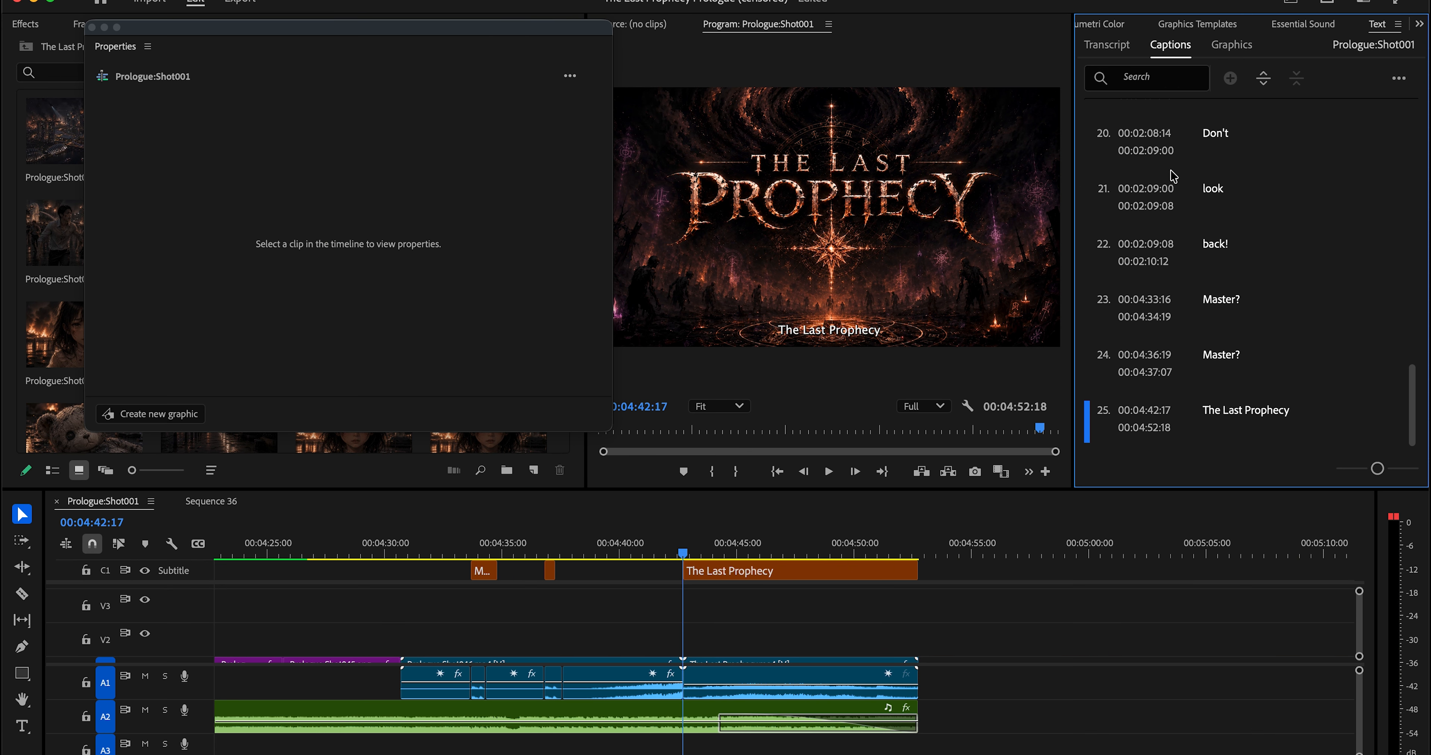
pyautogui.click(1399, 79)
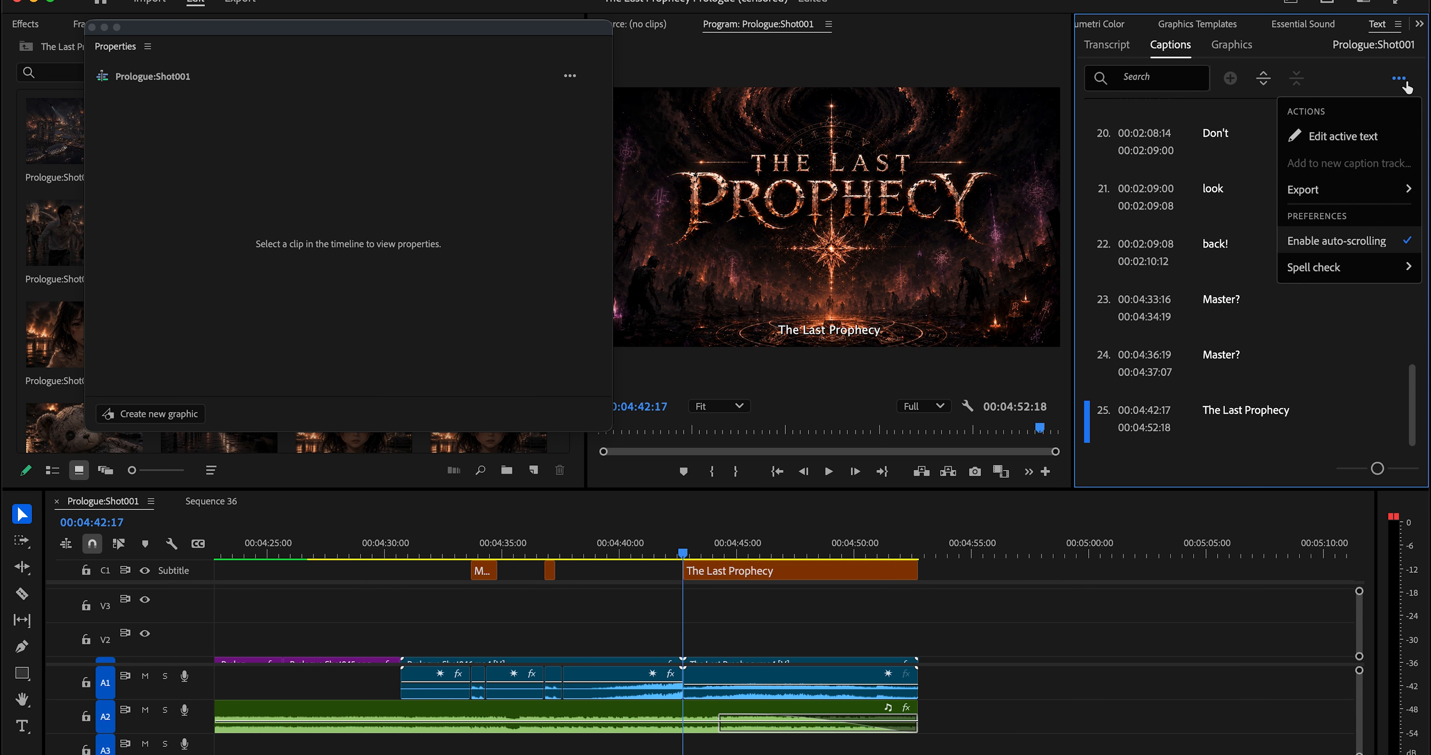
pyautogui.moveTo(1353, 189)
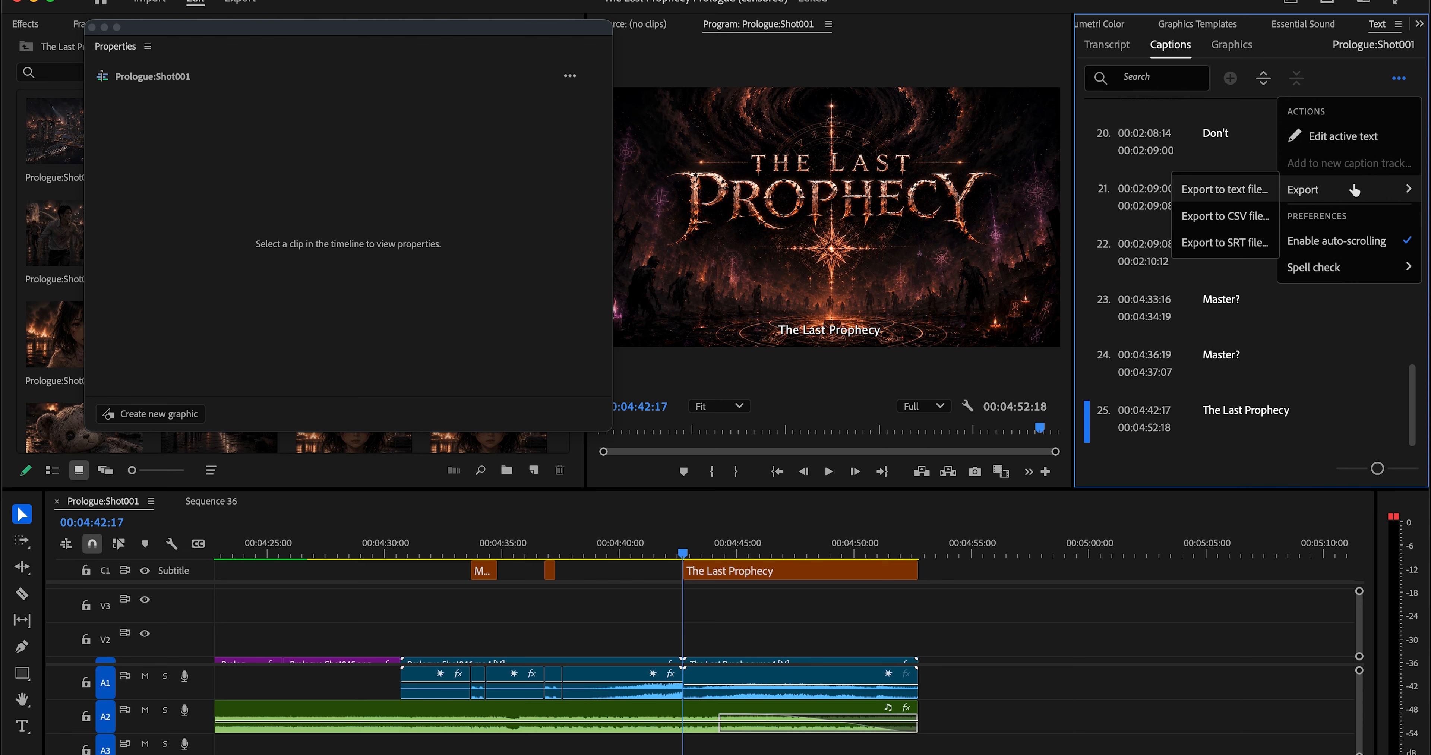
pyautogui.click(1352, 78)
pyautogui.scroll(15, 1328, 220)
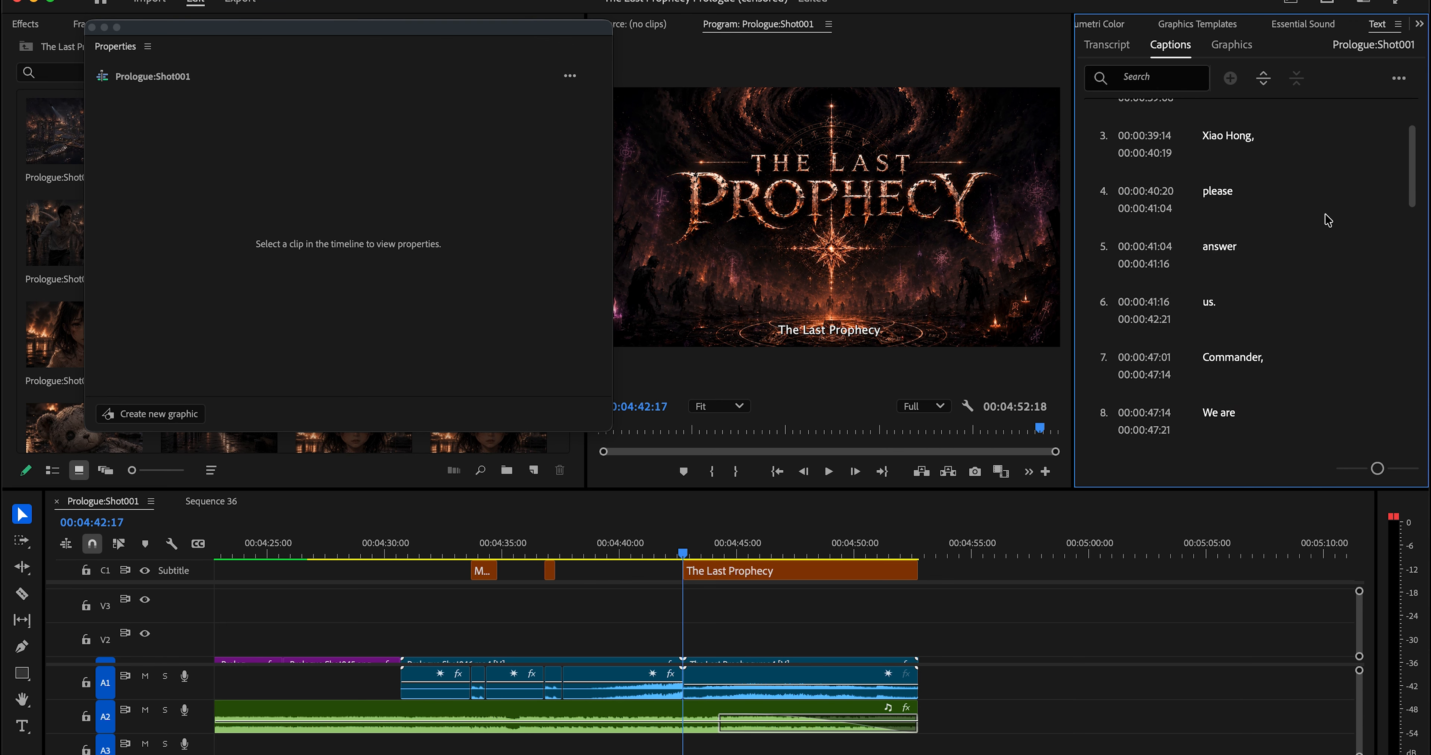
pyautogui.scroll(2, 1327, 220)
pyautogui.click(1398, 78)
pyautogui.moveTo(1340, 268)
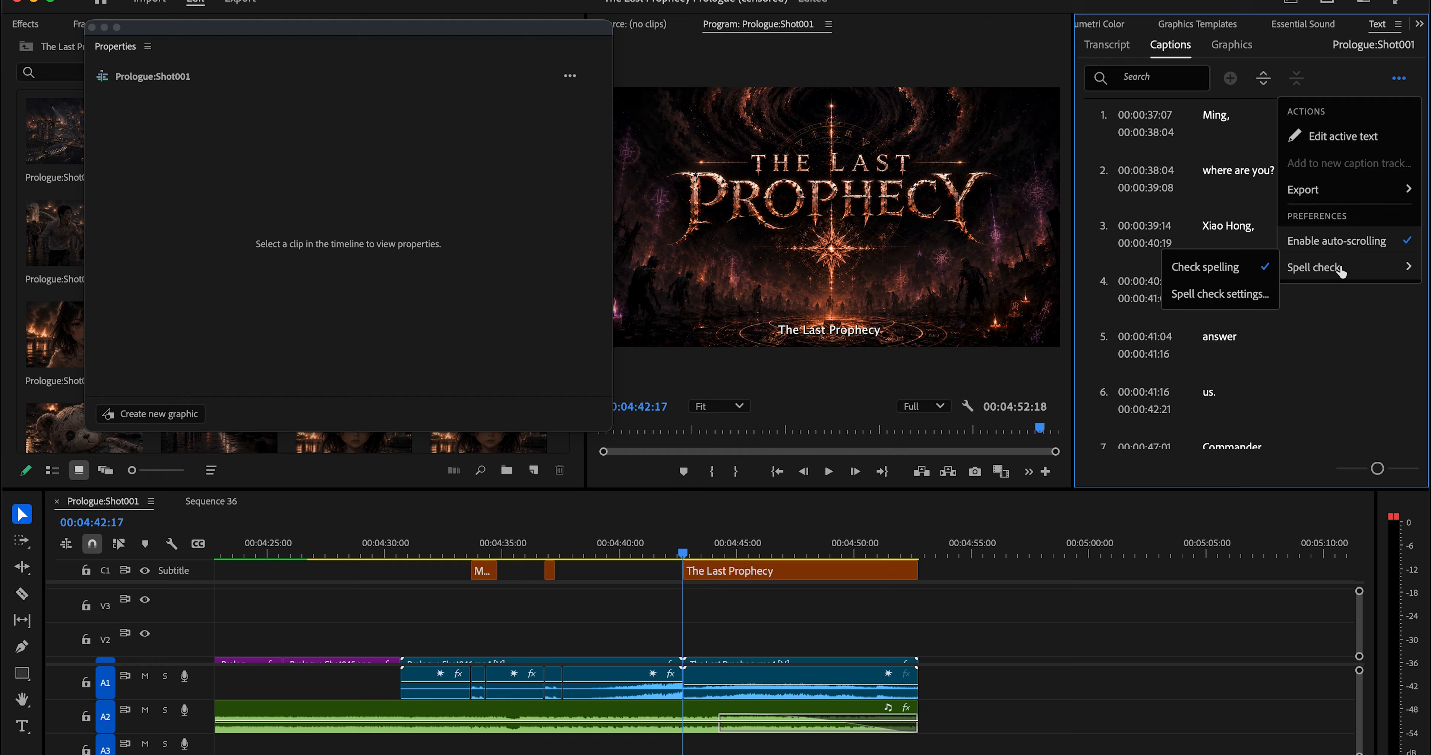
# Step: Export the captions as an SRT captions file named Prologue/Shot001.srt in the 24.0 folder
pyautogui.moveTo(1354, 189)
pyautogui.click(1251, 250)
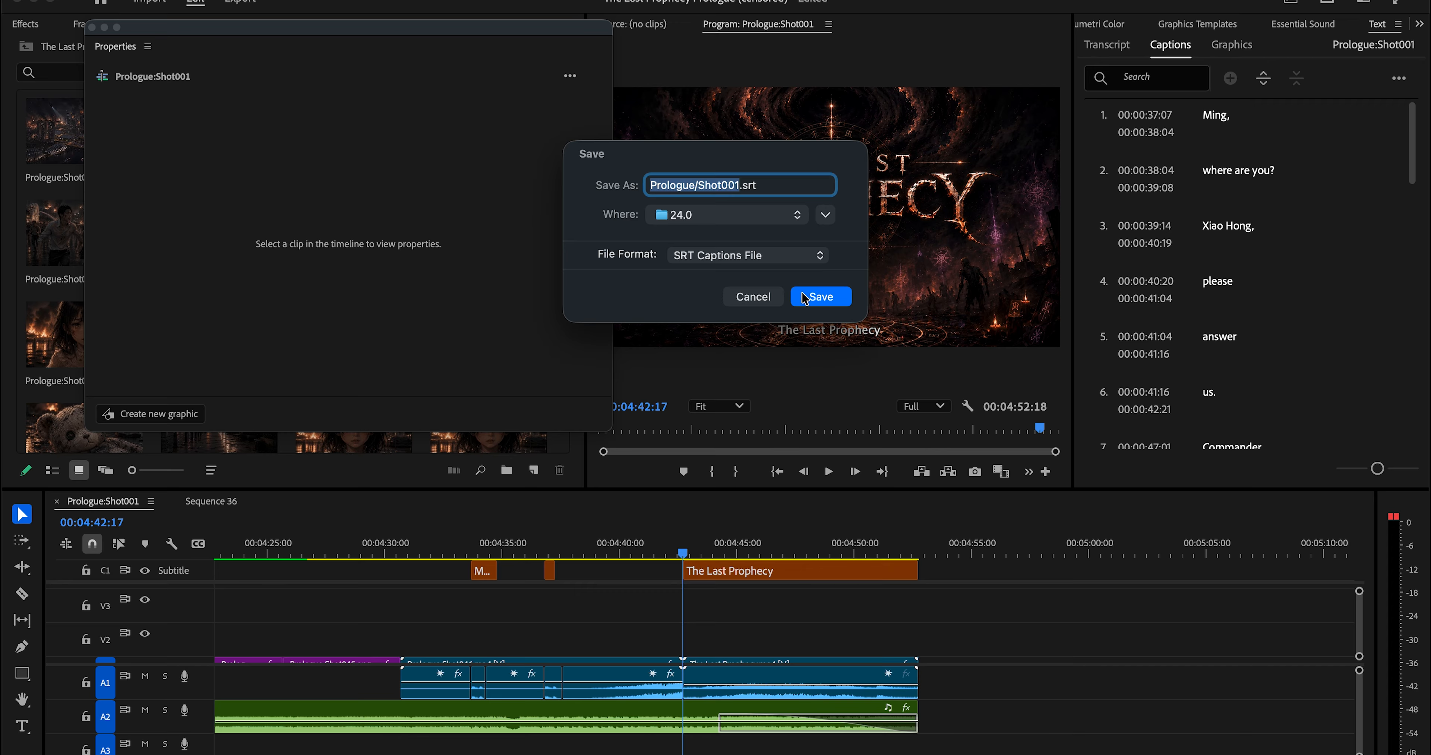
pyautogui.click(820, 298)
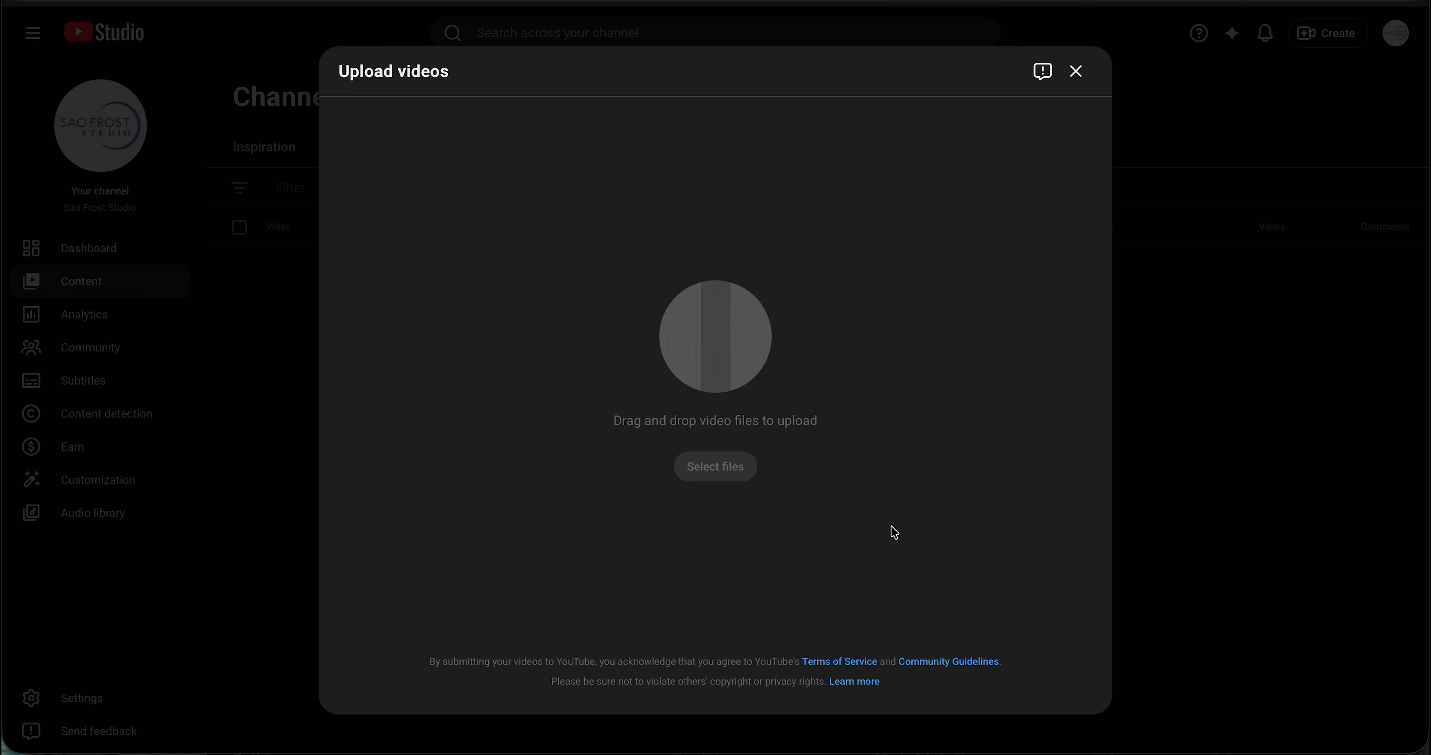
# Step: In YouTube Studio, title the video "She Predicted the Zombie Apocalypse... Nobody Believed Her! [The Last Prophecy Prologue]" and paste in its prepared description
pyautogui.write('She Predicted the Zombie Apocalypse... Nobody Believed Her')
pyautogui.write('!')
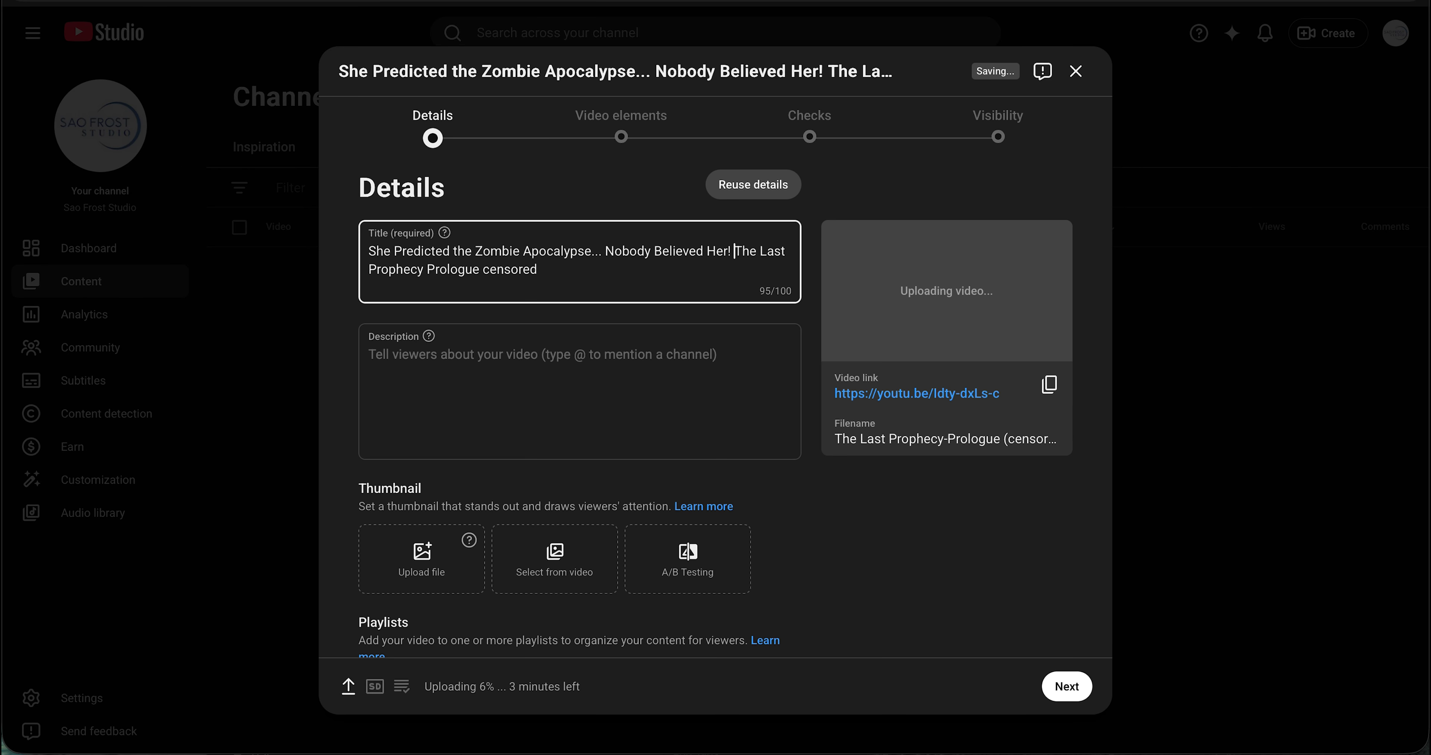
pyautogui.write(' [')
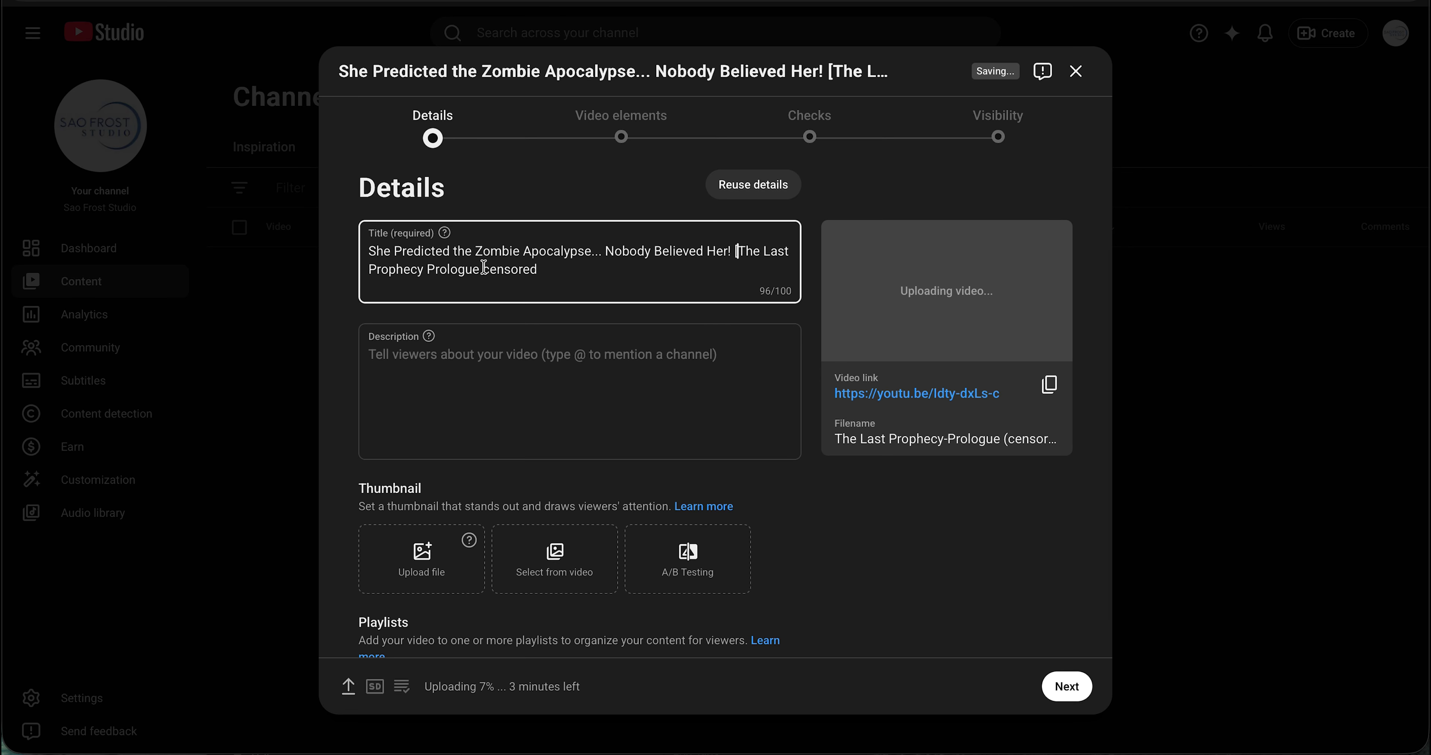
pyautogui.moveTo(483, 268); pyautogui.dragTo(536, 269)
pyautogui.write(']')
pyautogui.click(642, 395)
pyautogui.hotkey('ctrl', 'v')
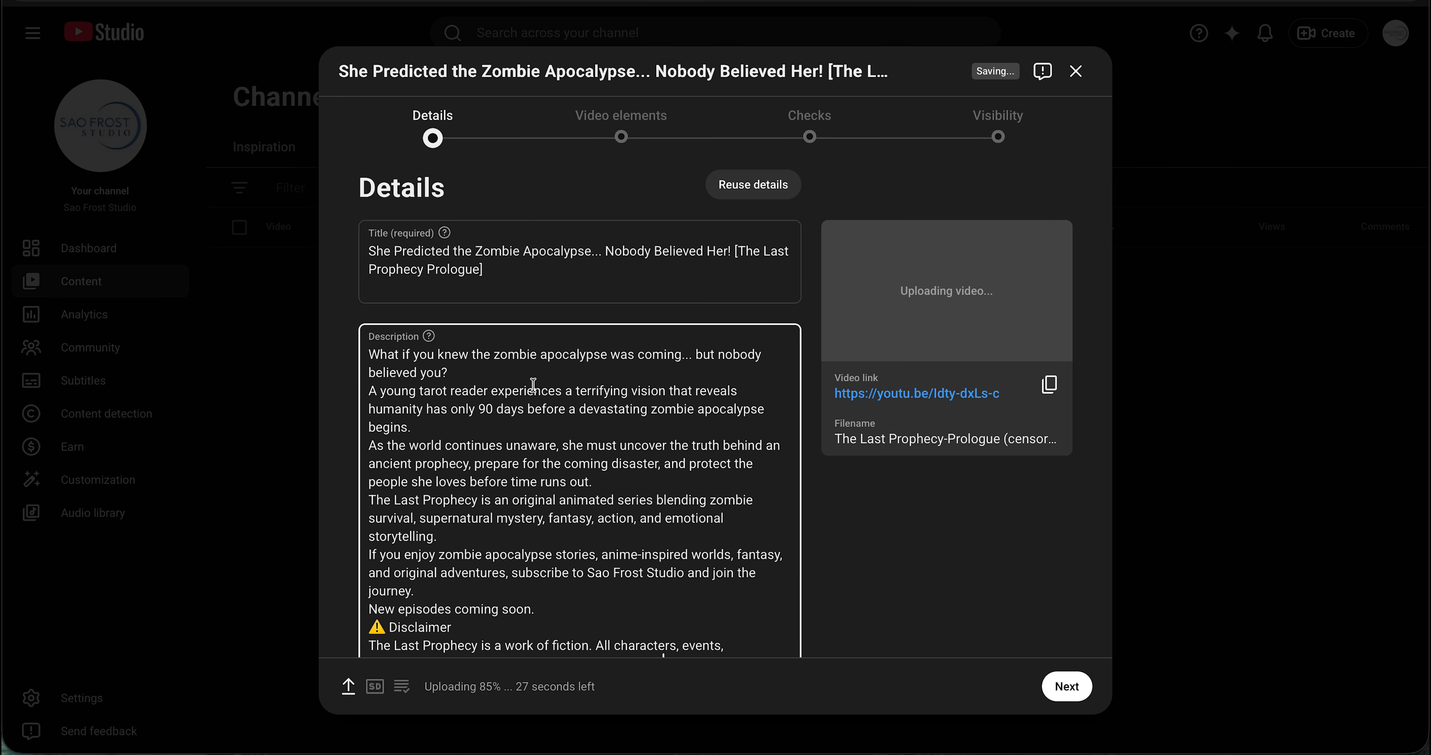
# Step: Add the video to a new public playlist titled "The Last Prophecy", described as an original zombie apocalypse animated series following a young tarot reader
pyautogui.scroll(-8, 544, 388)
pyautogui.click(512, 530)
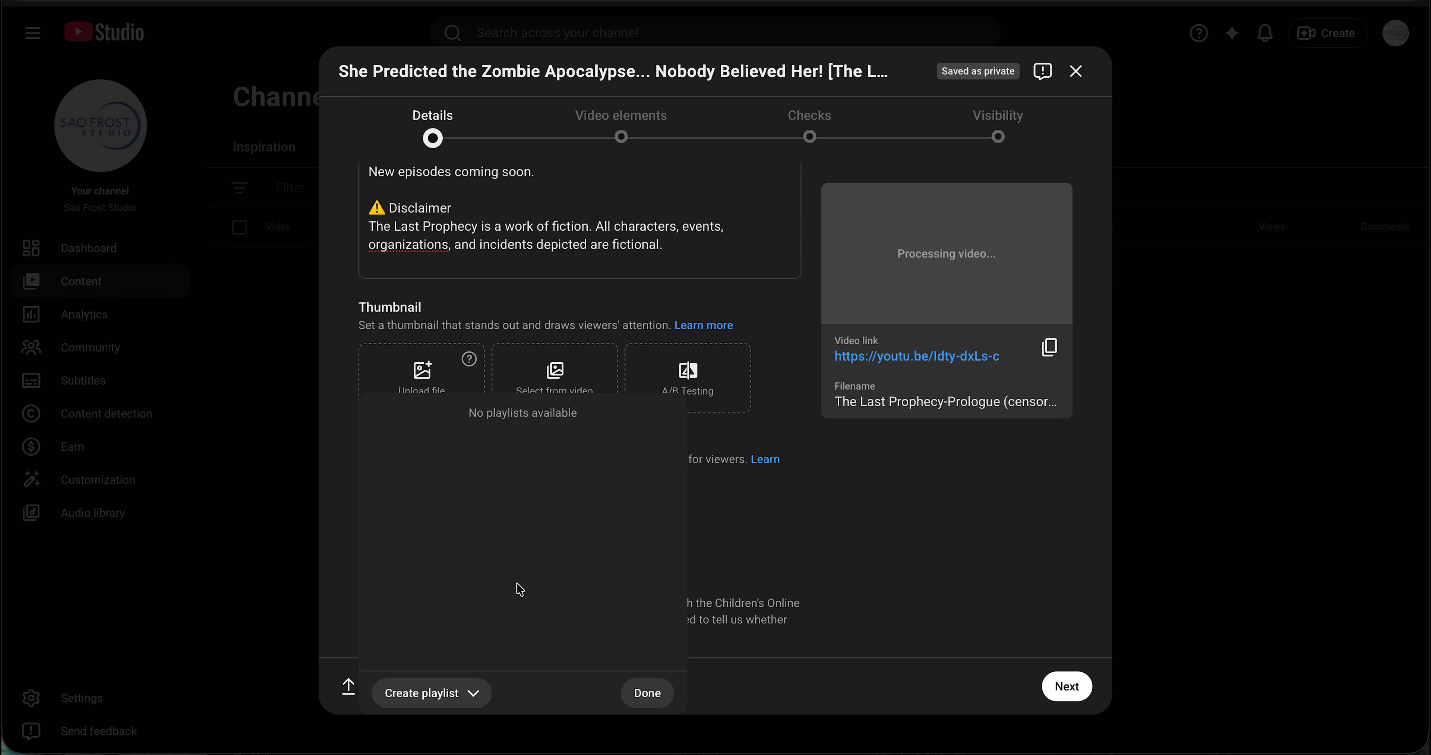
pyautogui.click(456, 693)
pyautogui.click(470, 635)
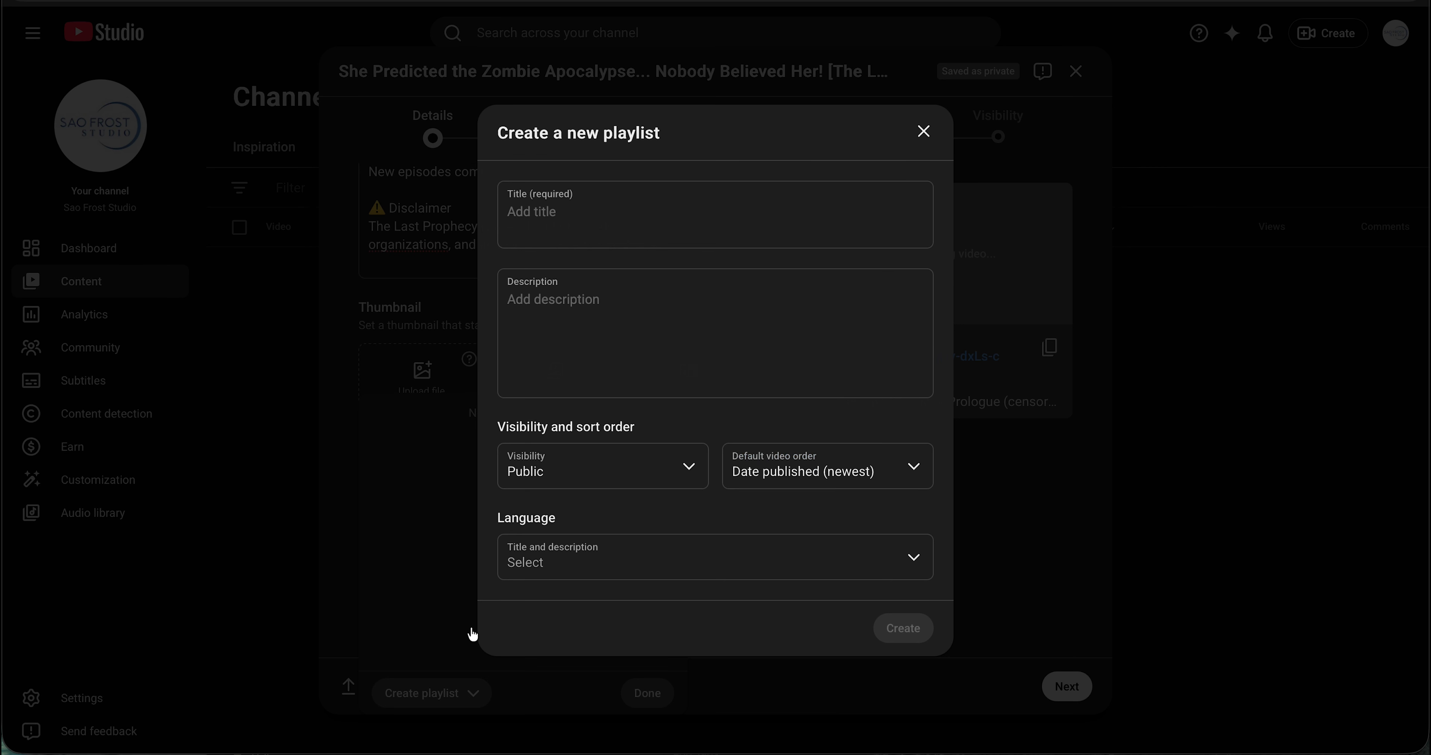
pyautogui.click(609, 206)
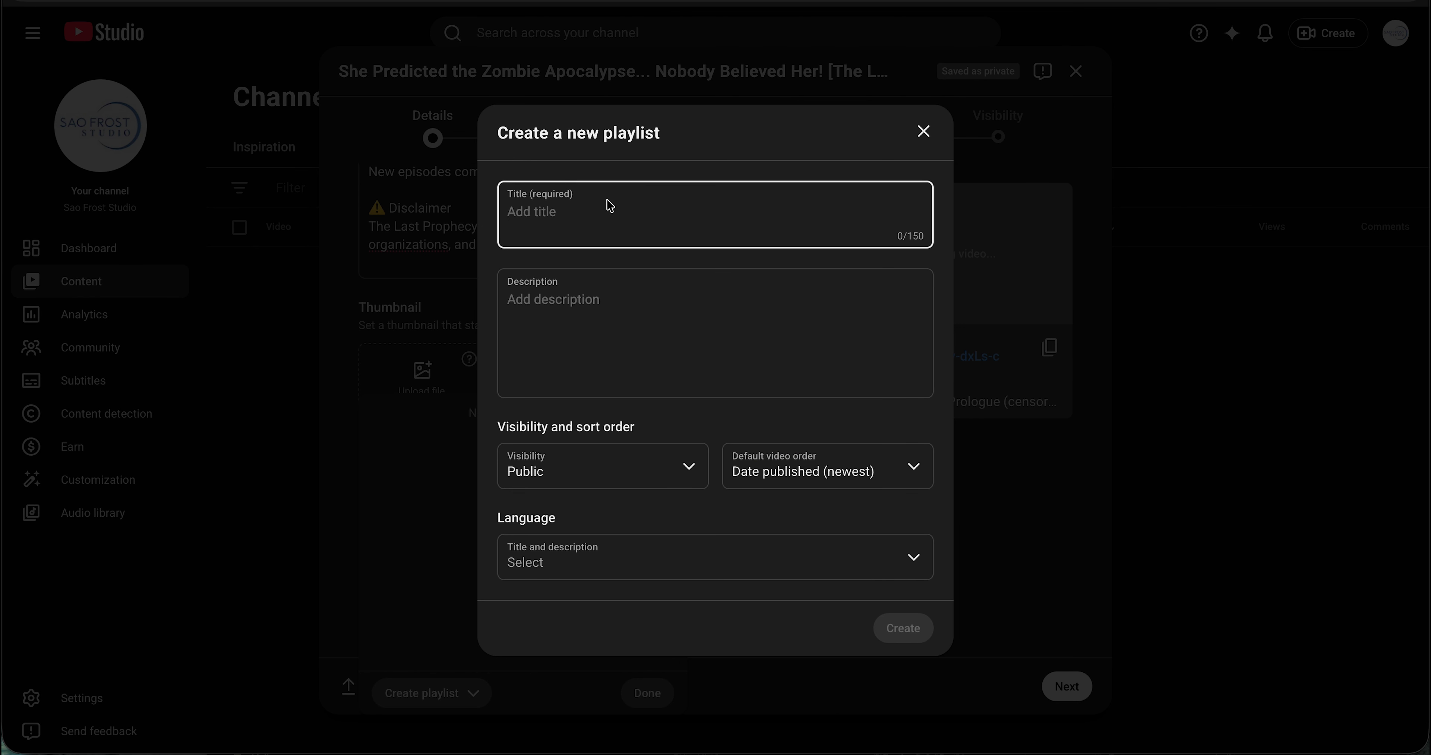
pyautogui.write('The Last Prophecy')
pyautogui.press('Tab')
pyautogui.write("The Last Prophecy is an original zombie apocalypse animated series following a young tarot reader who foresees humanity's downfall 90 days before it begins. Watch the complete journey from the prologue through every episode as the mystery unfolds.")
pyautogui.click(902, 628)
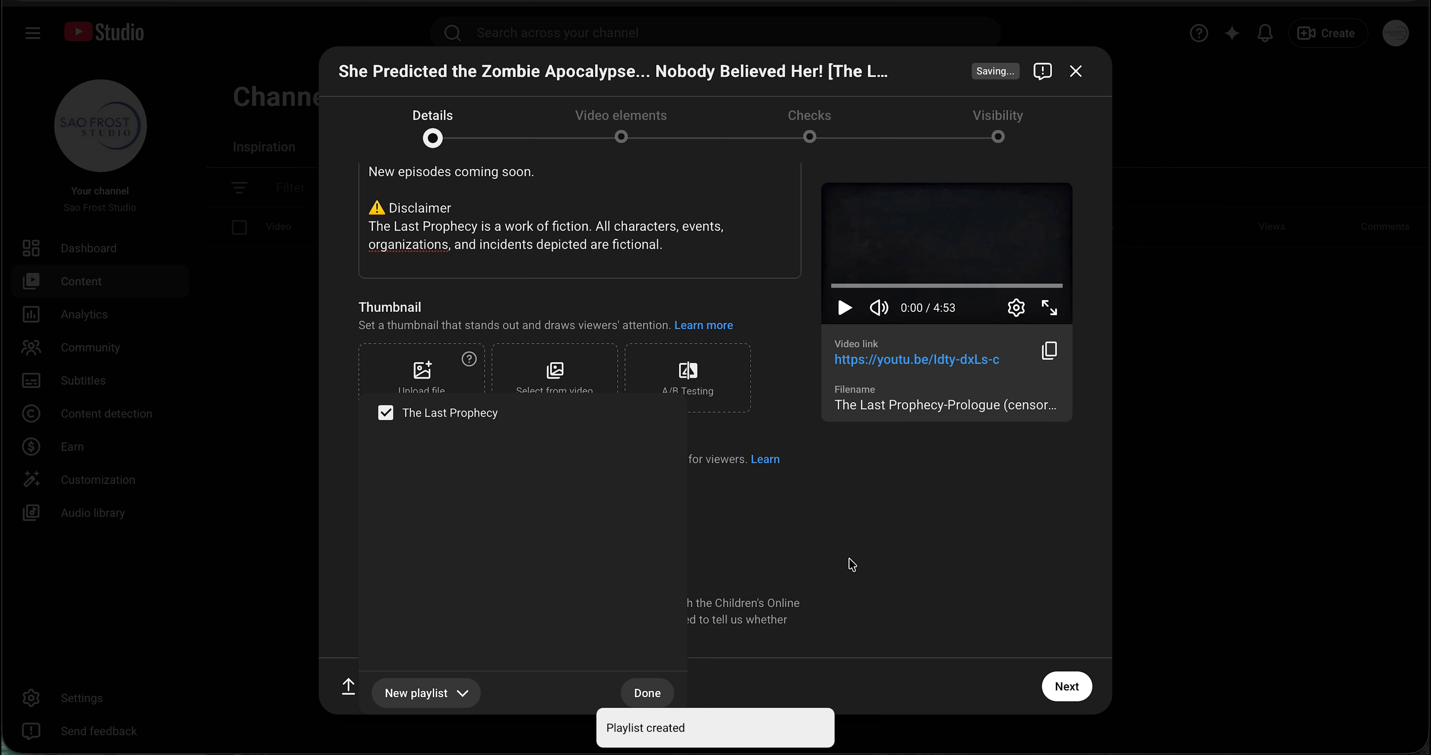
pyautogui.click(647, 692)
# Step: Mark the video as not made for kids and answer Yes to the AI use question
pyautogui.scroll(-3, 644, 580)
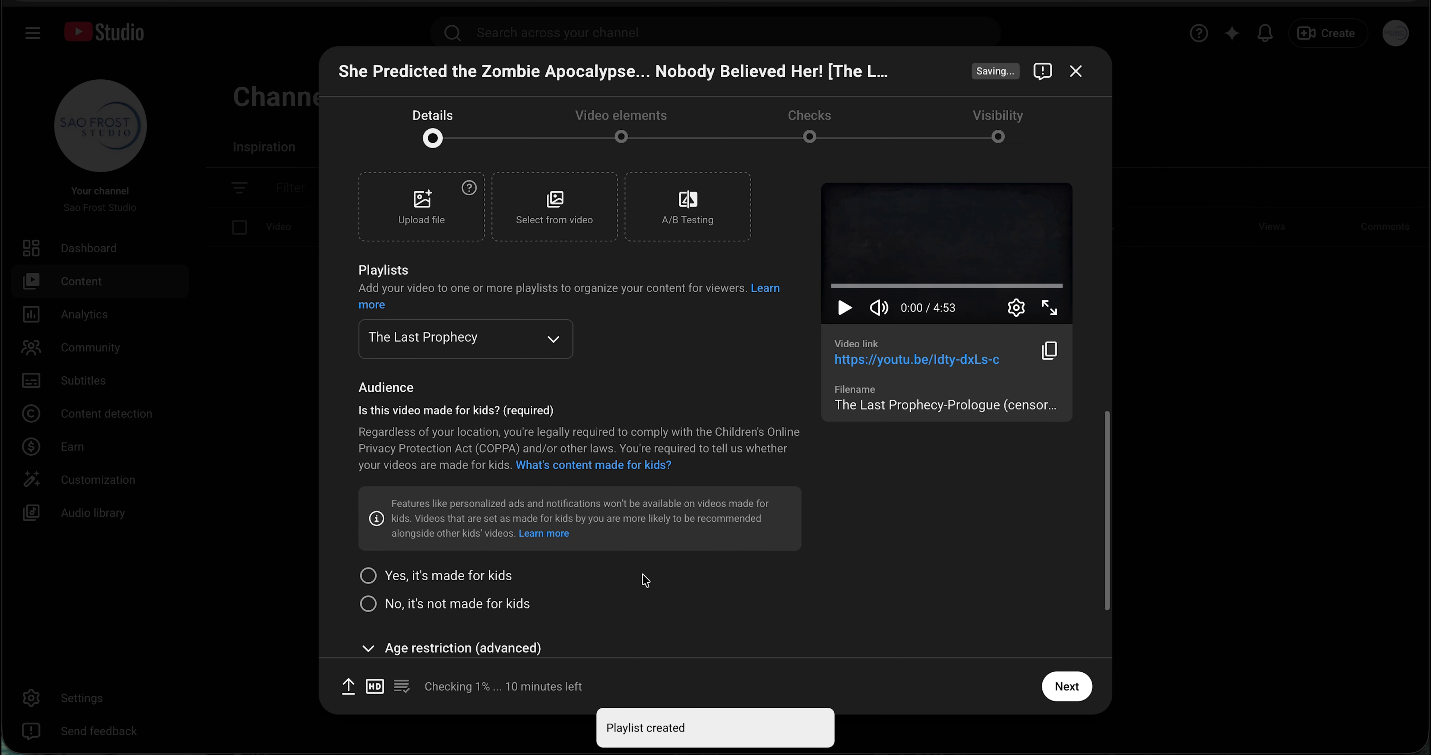
pyautogui.scroll(-3, 643, 579)
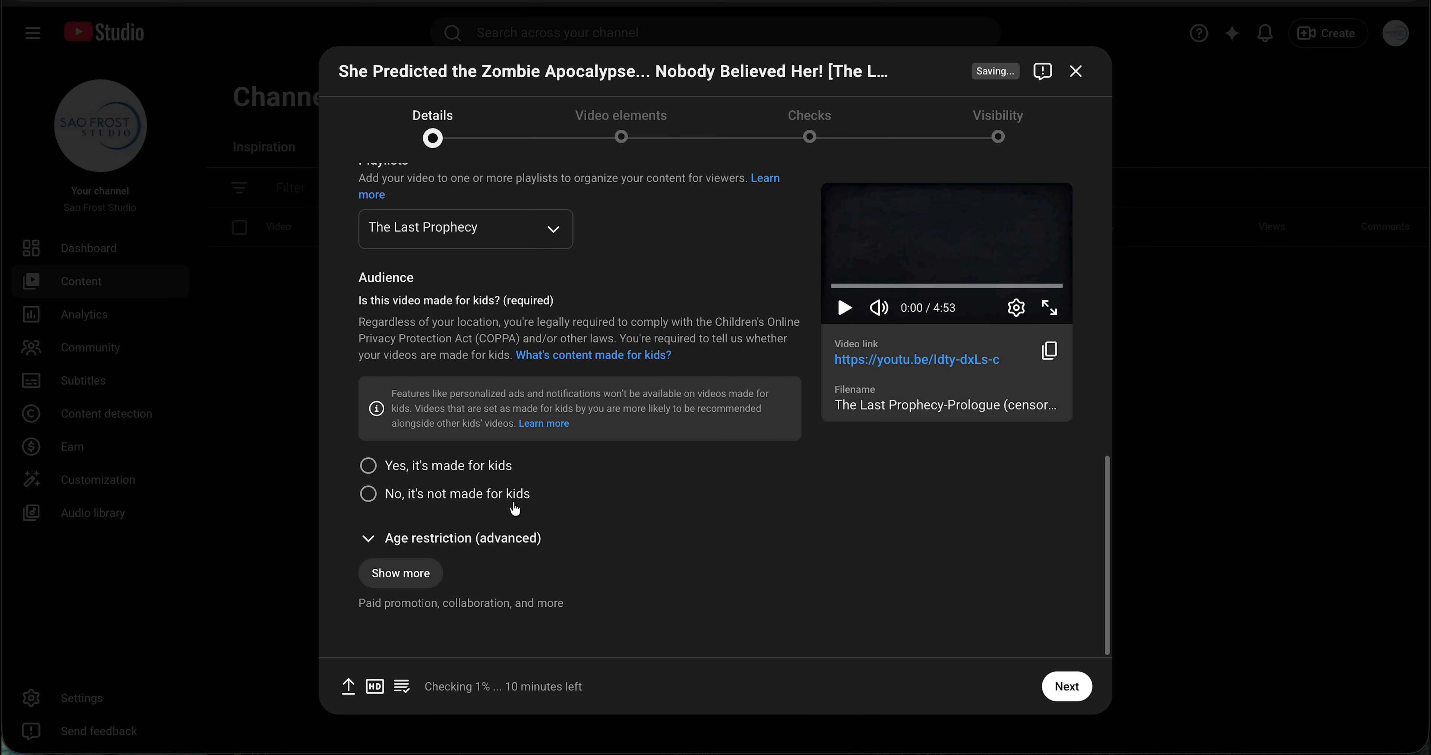
pyautogui.click(515, 501)
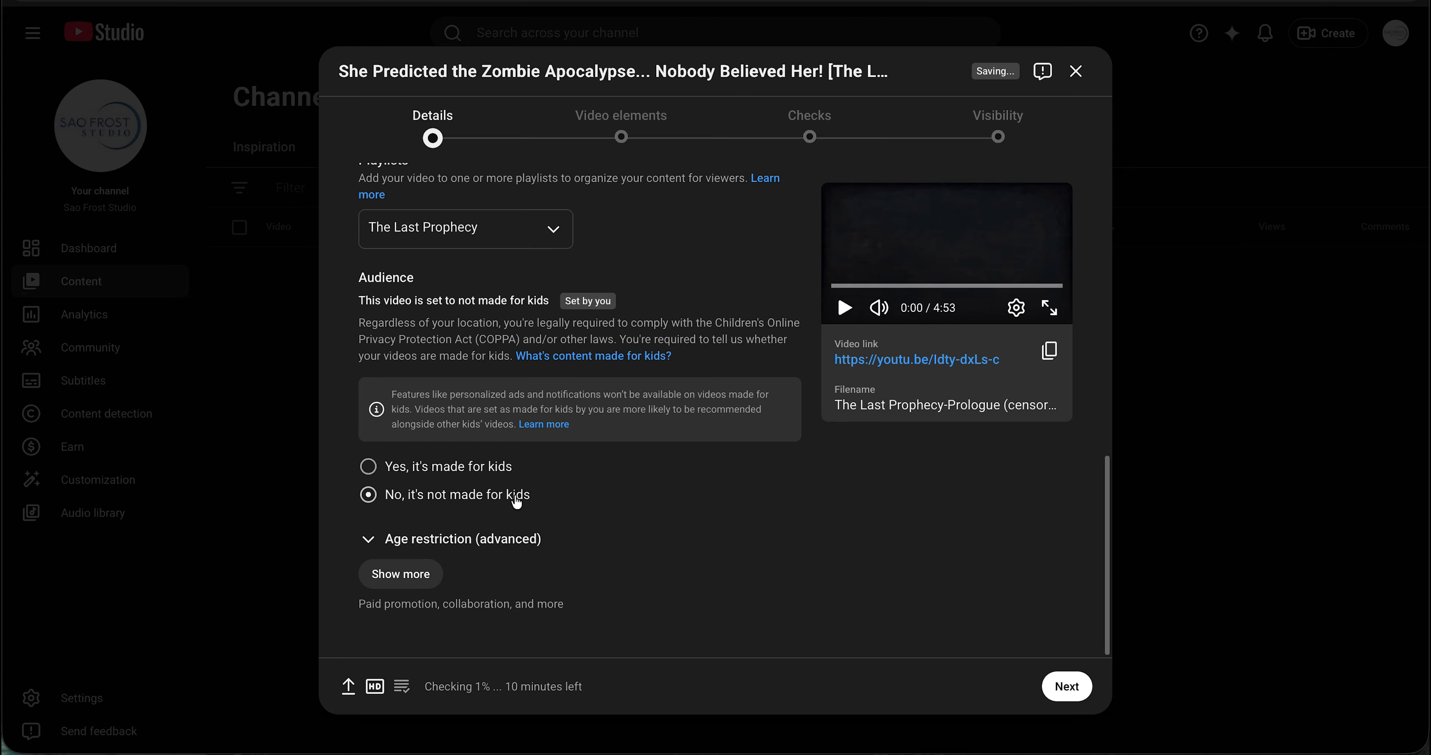
pyautogui.click(435, 579)
pyautogui.scroll(-8, 499, 571)
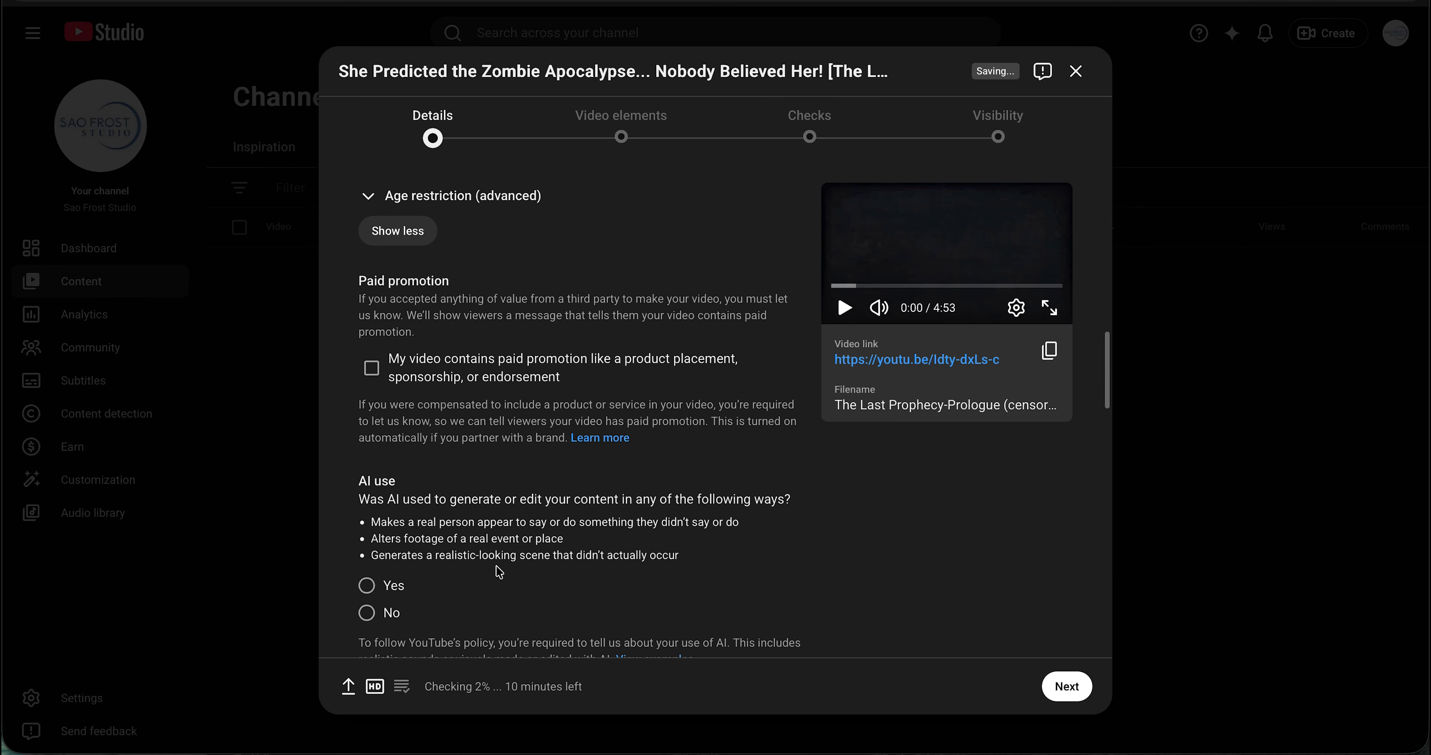
pyautogui.click(395, 468)
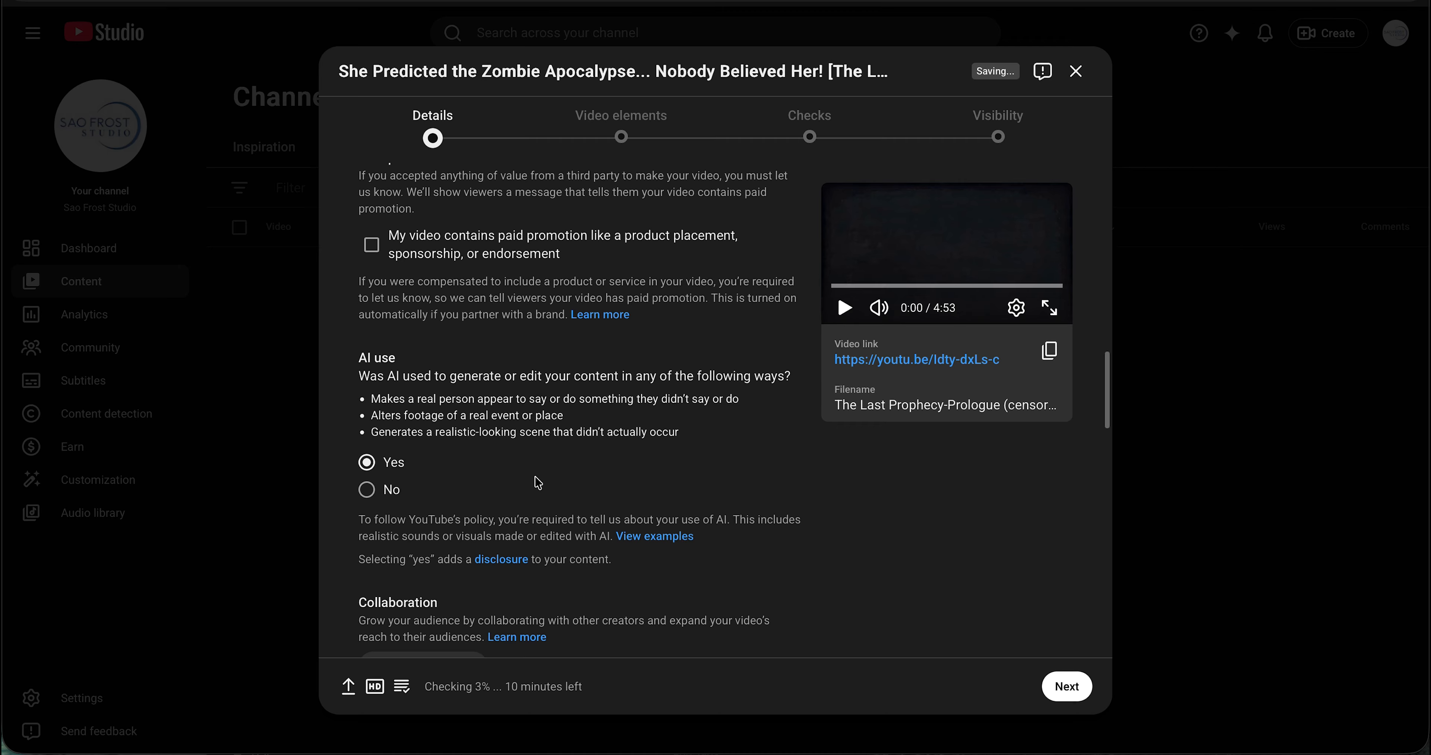
# Step: Paste the prepared list of video tags, including Independent Animation, Episode 0, Prologue and Original IP
pyautogui.scroll(-5, 549, 500)
pyautogui.scroll(4, 542, 535)
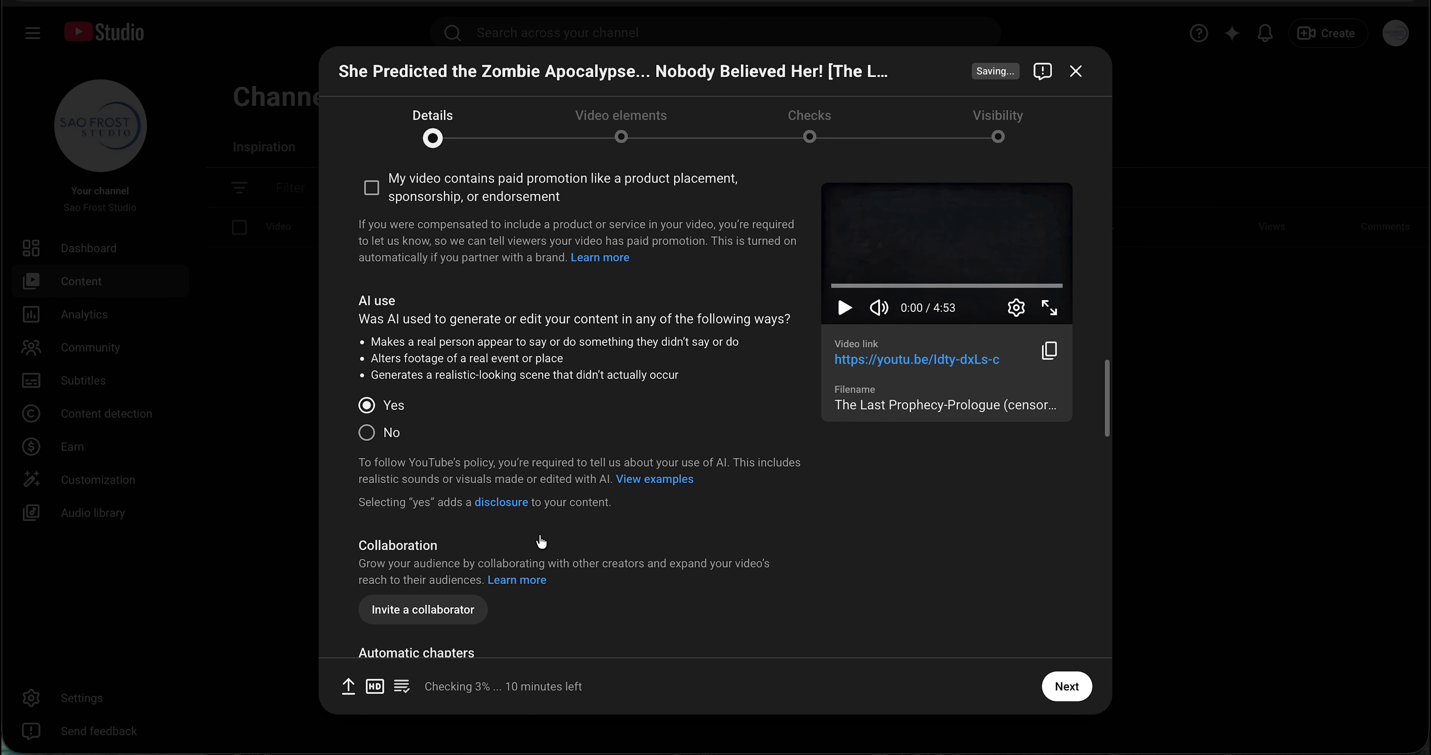
pyautogui.scroll(-4, 541, 540)
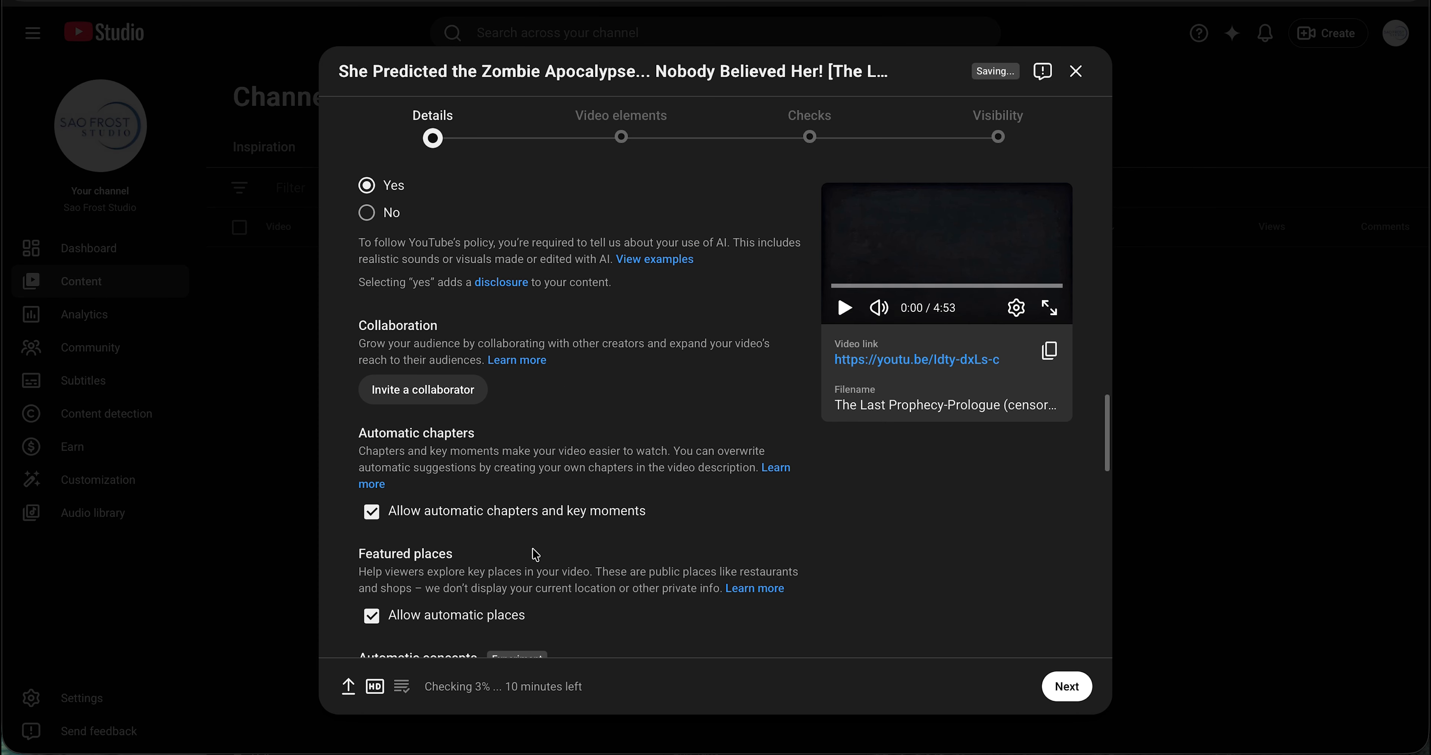
pyautogui.scroll(-5, 516, 571)
pyautogui.click(503, 584)
pyautogui.scroll(-1, 502, 577)
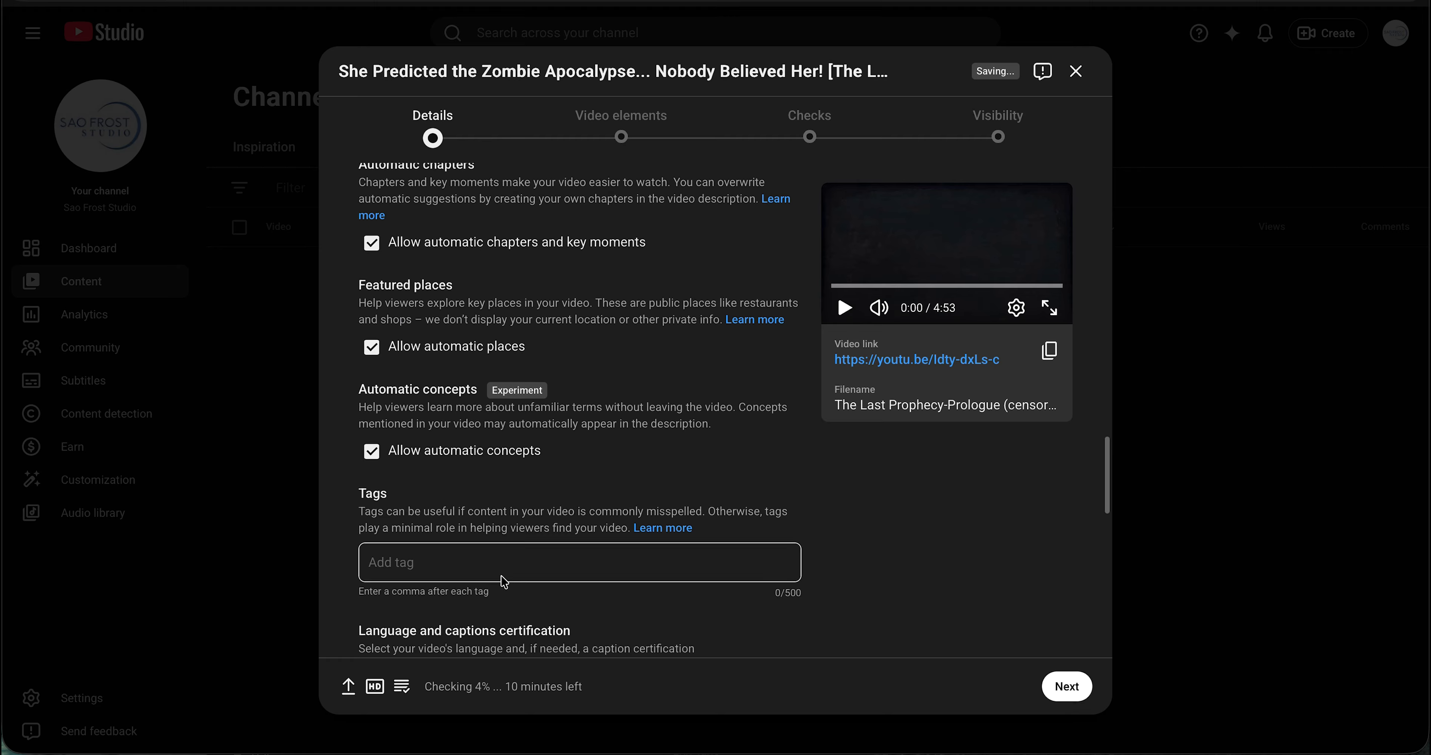
pyautogui.scroll(-4, 504, 572)
pyautogui.hotkey('ctrl', 'v')
# Step: Set the video language to English and the caption certification to "This content has never aired on television in the U.S."
pyautogui.scroll(-4, 529, 364)
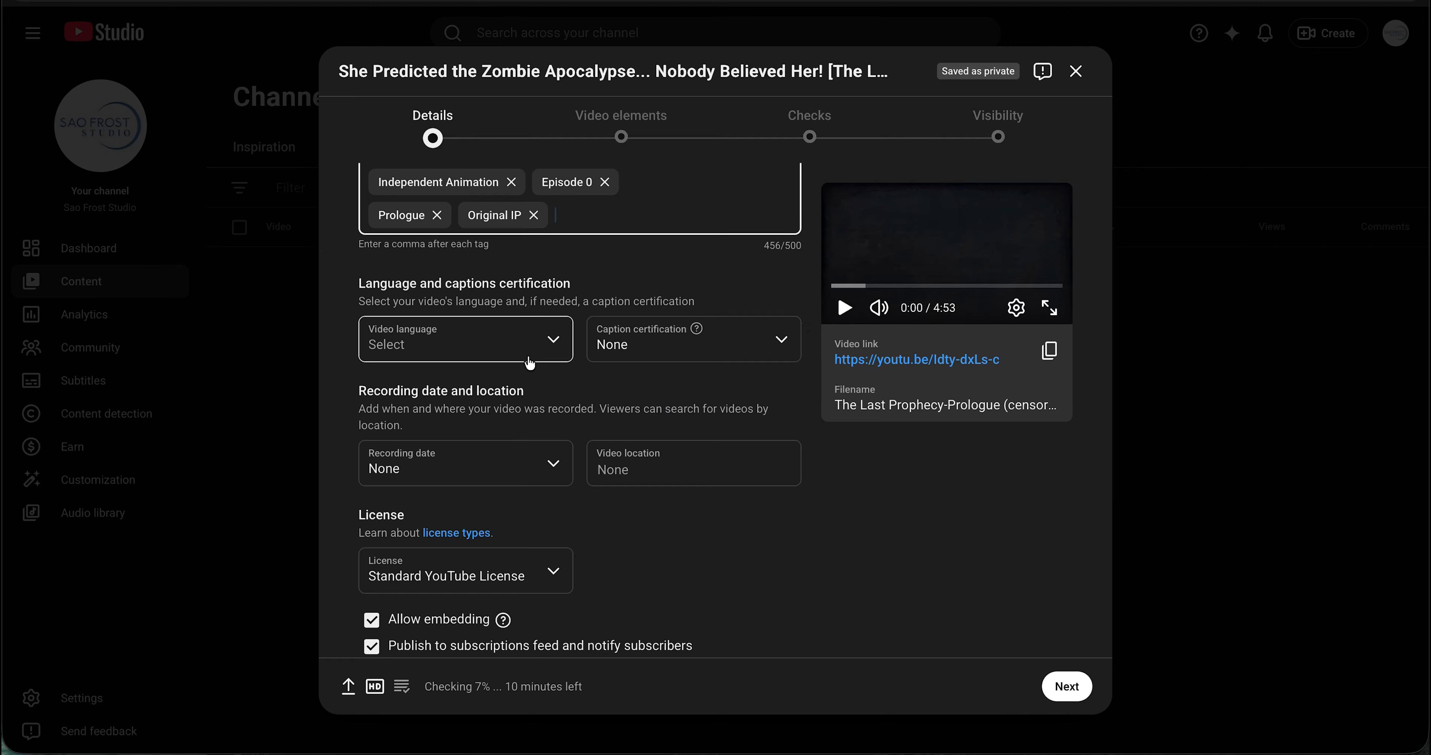
pyautogui.click(530, 361)
pyautogui.scroll(-15, 500, 465)
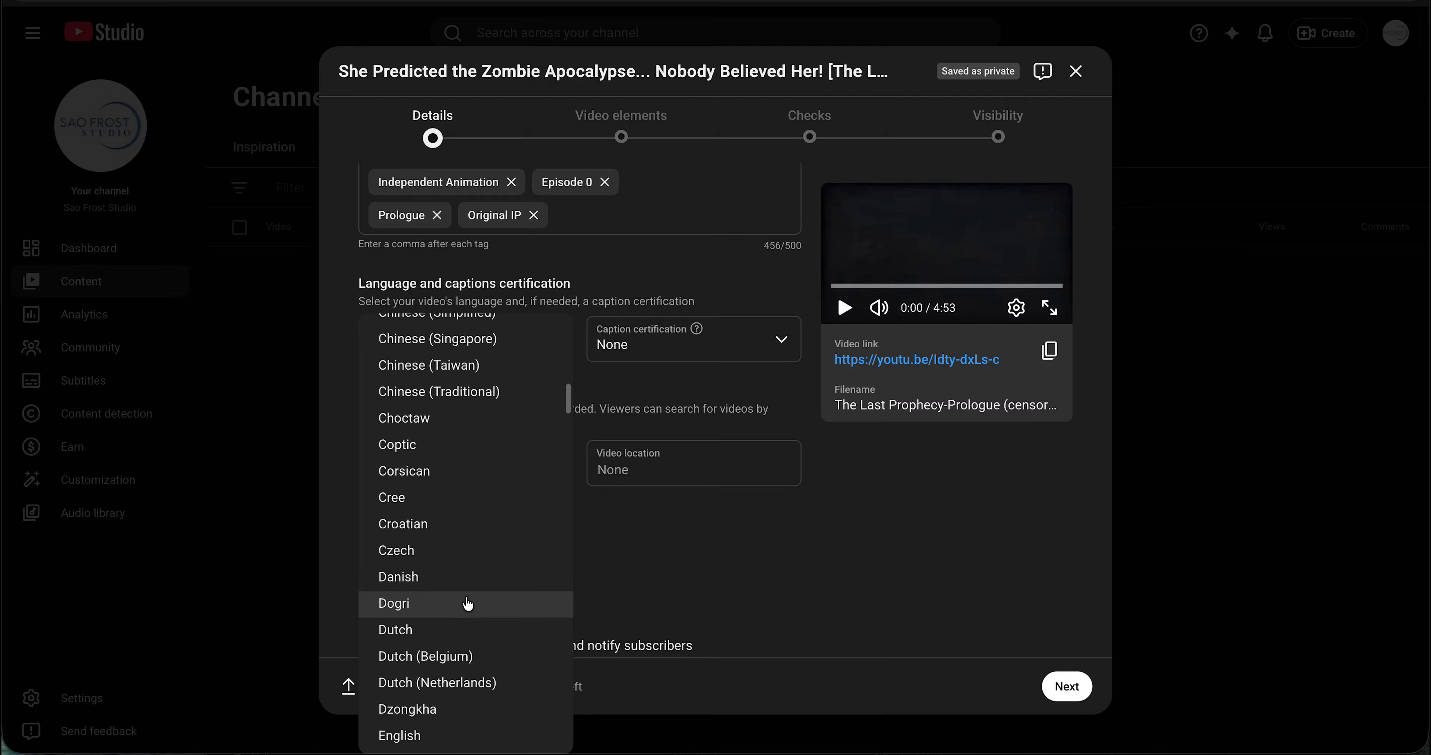
pyautogui.scroll(-1, 455, 666)
pyautogui.click(439, 704)
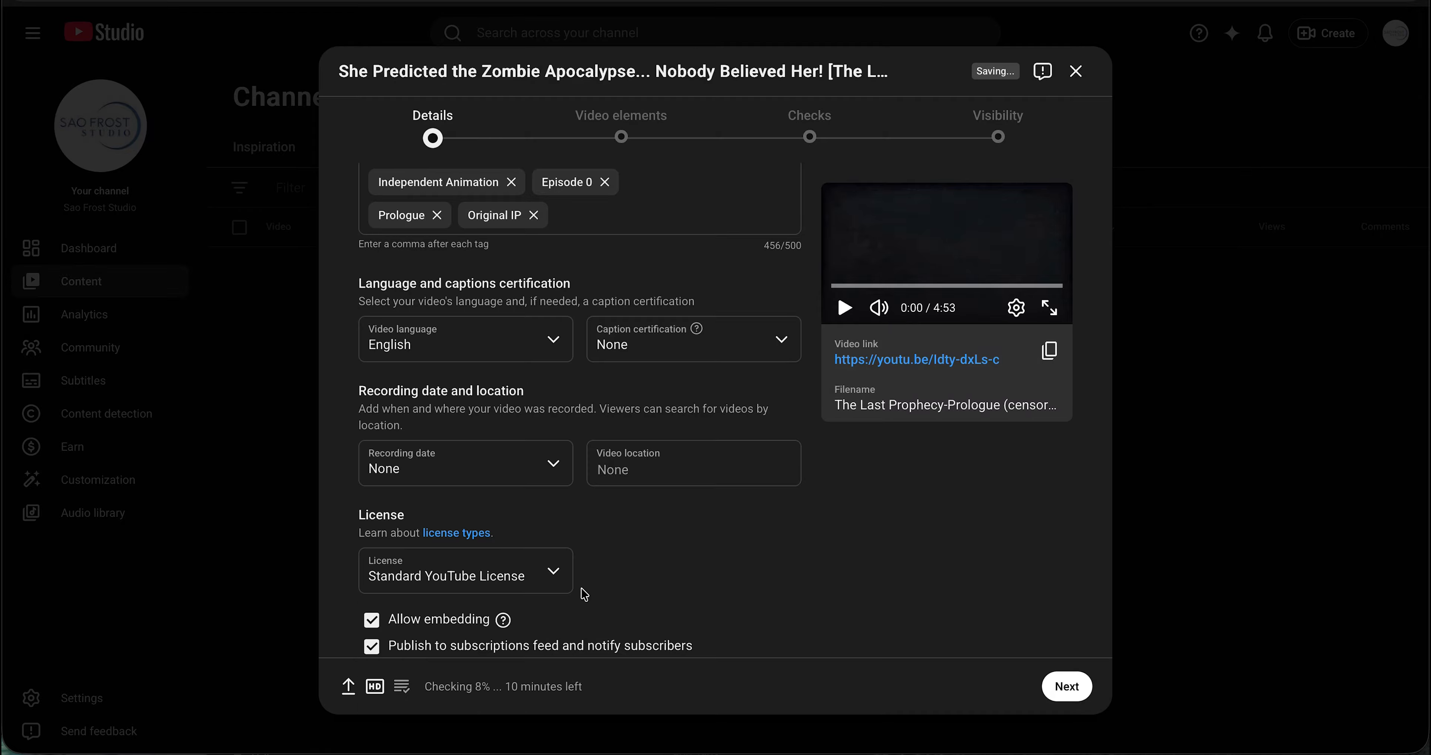
pyautogui.click(679, 348)
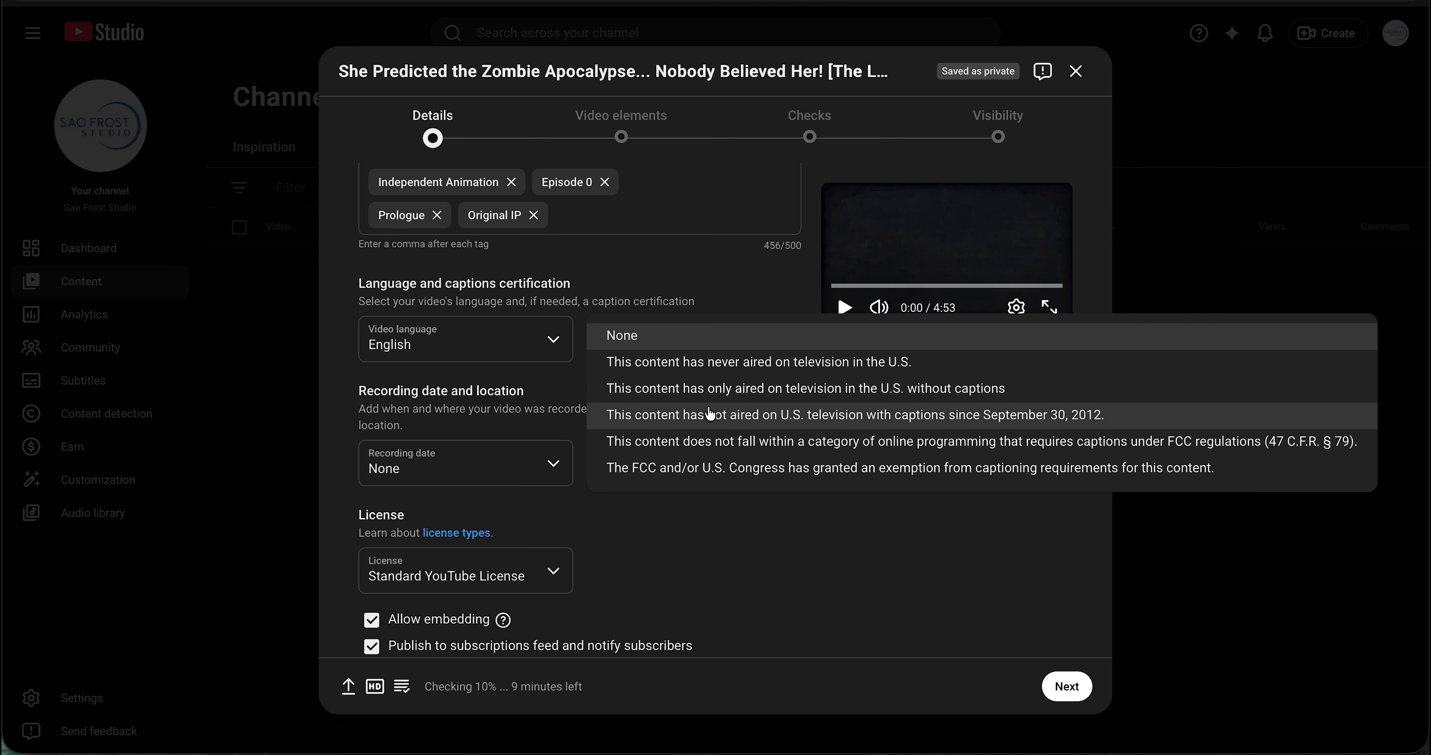
pyautogui.click(688, 361)
# Step: Set Shorts remixing to "Don't allow remixing" and open the video's category choices
pyautogui.scroll(-2, 677, 524)
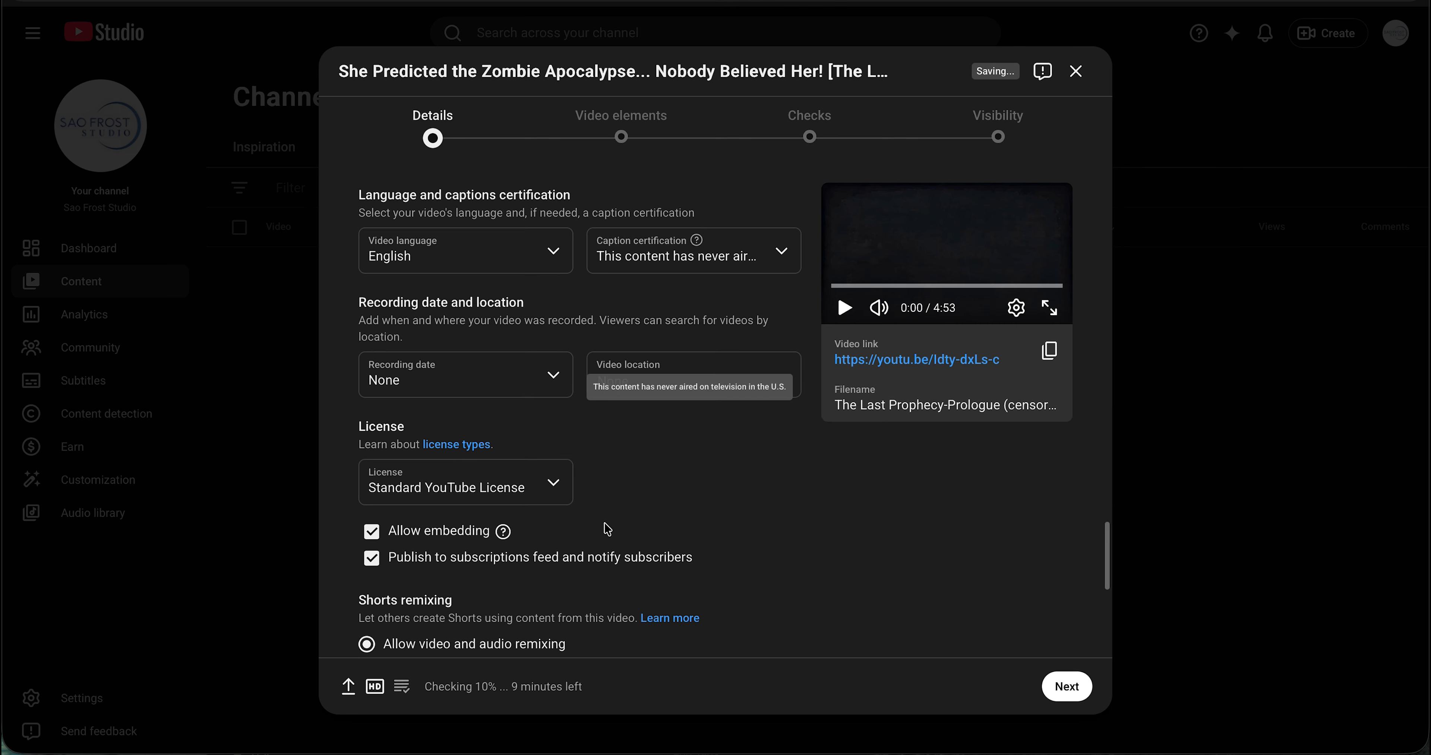
pyautogui.scroll(-4, 611, 518)
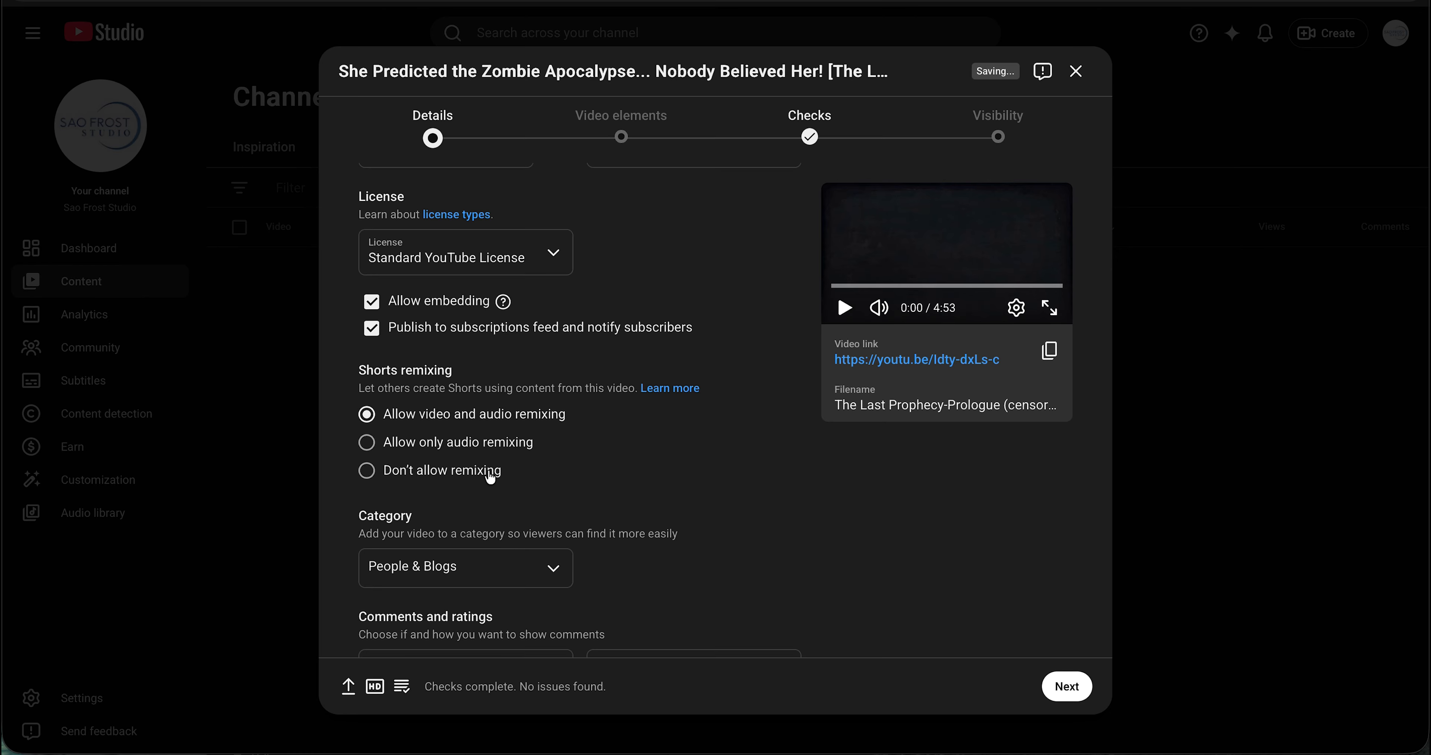
pyautogui.click(490, 478)
pyautogui.scroll(-3, 490, 477)
pyautogui.click(491, 428)
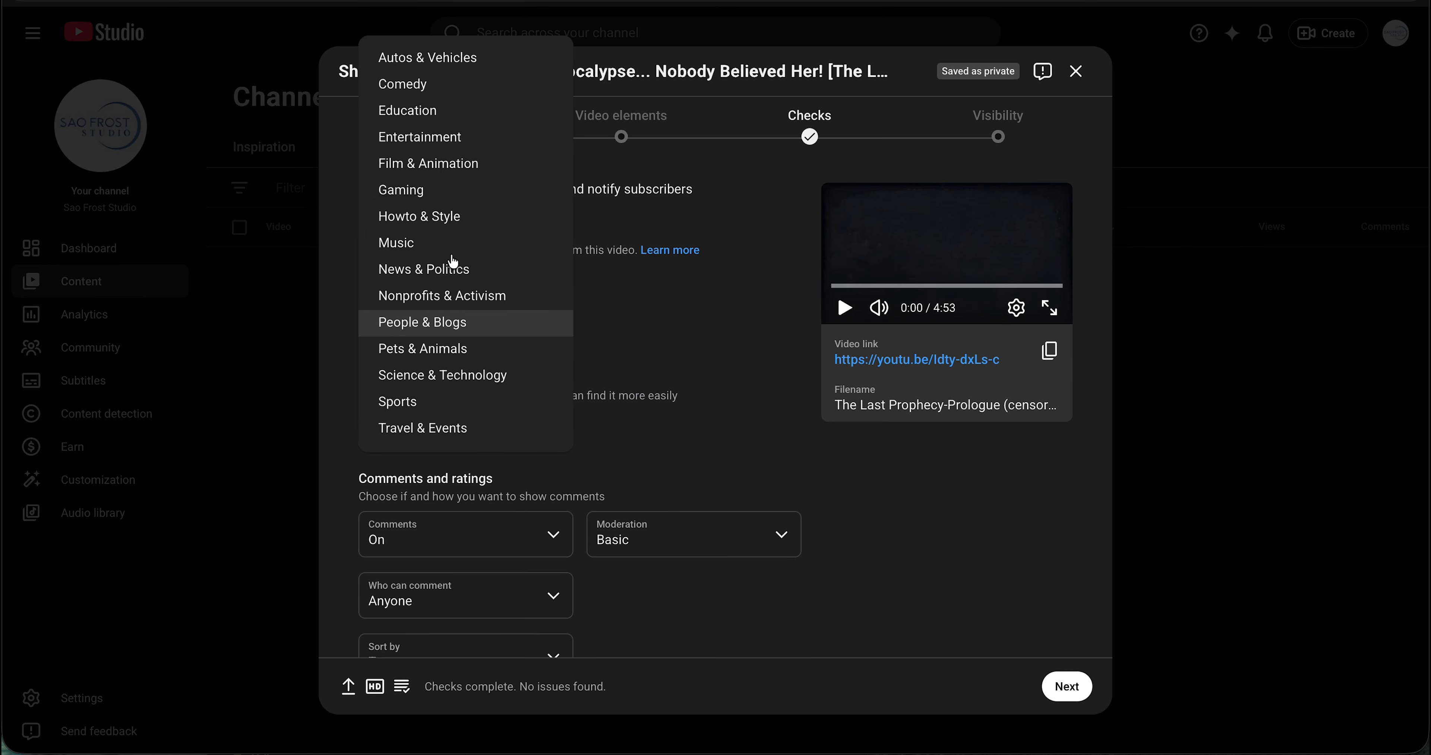